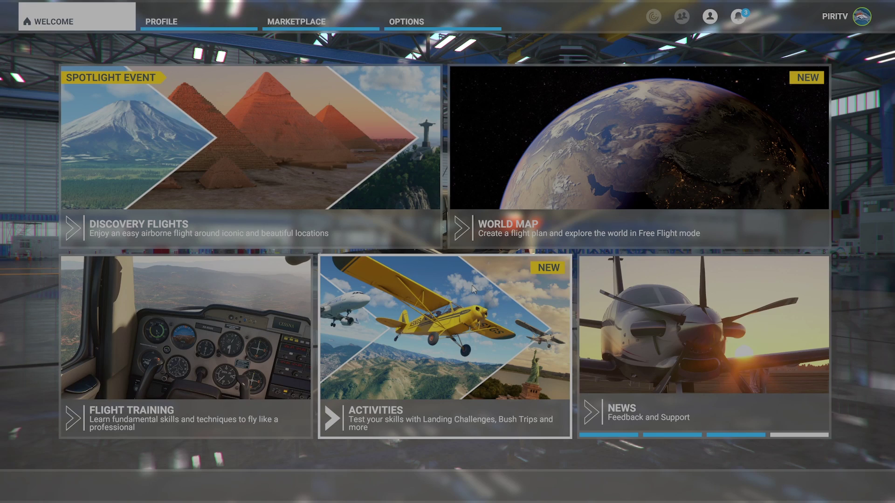
Open the world map and select the Airbus A320neo from the airliners category as the flight's aircraft
left_click(480, 156)
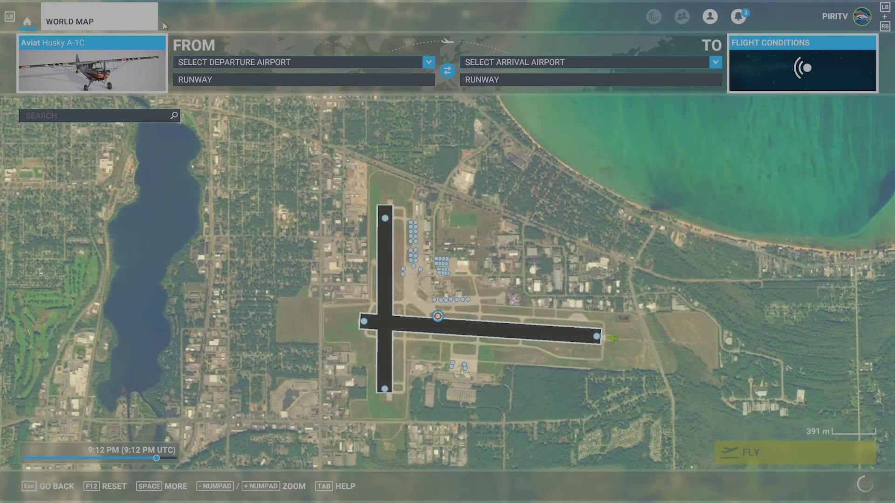
left_click(120, 53)
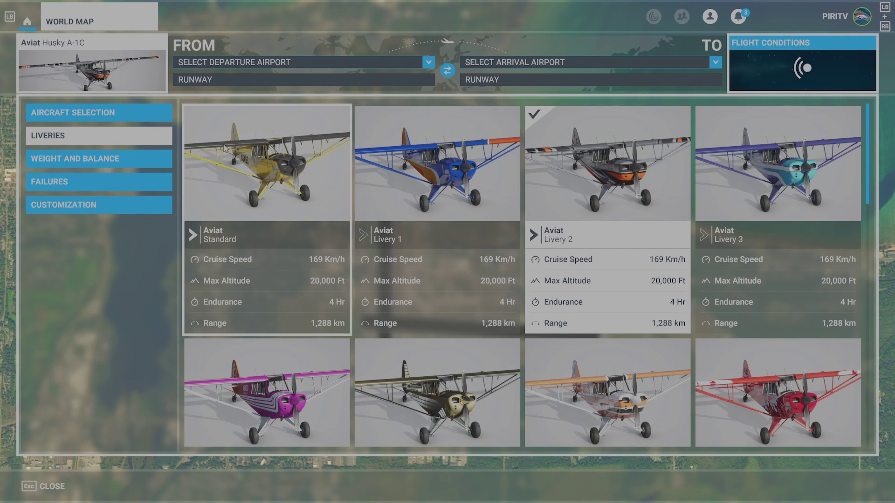
left_click(97, 115)
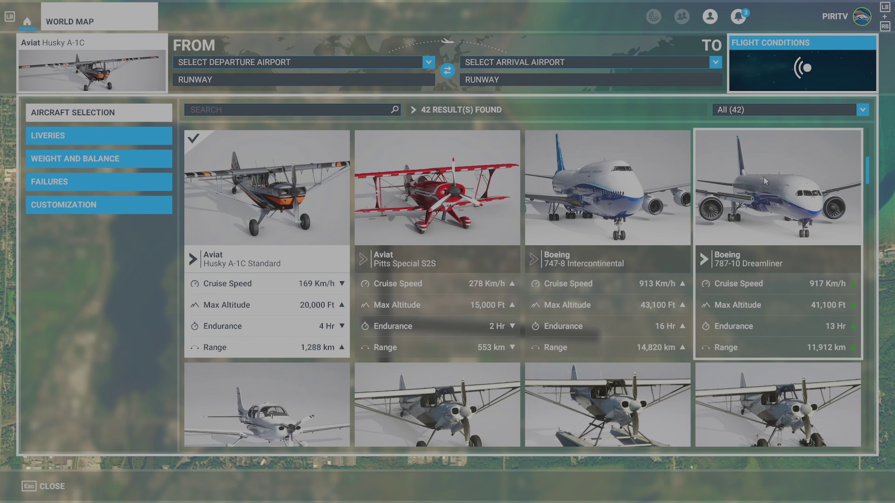
left_click(789, 113)
scroll(788, 152, "down", 1)
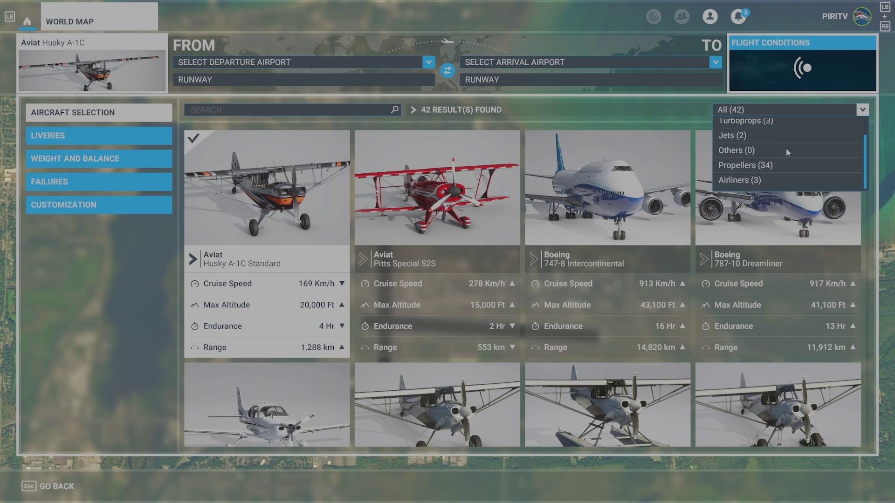
left_click(757, 180)
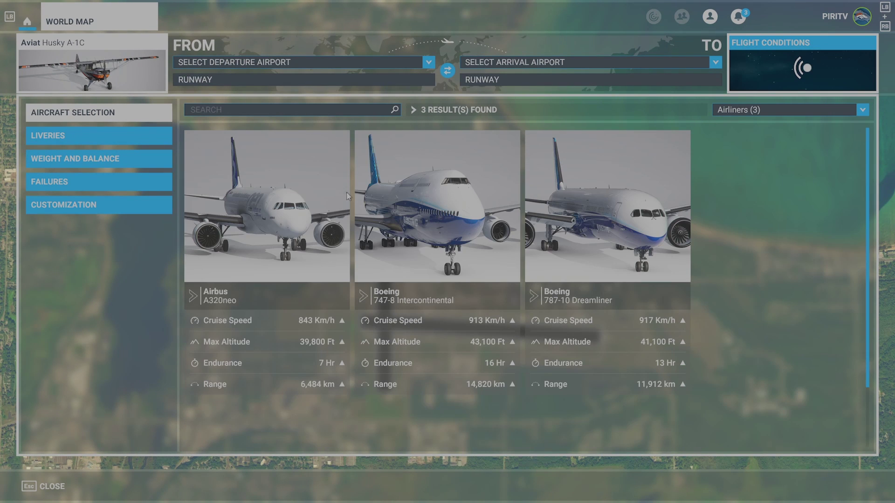
left_click(285, 180)
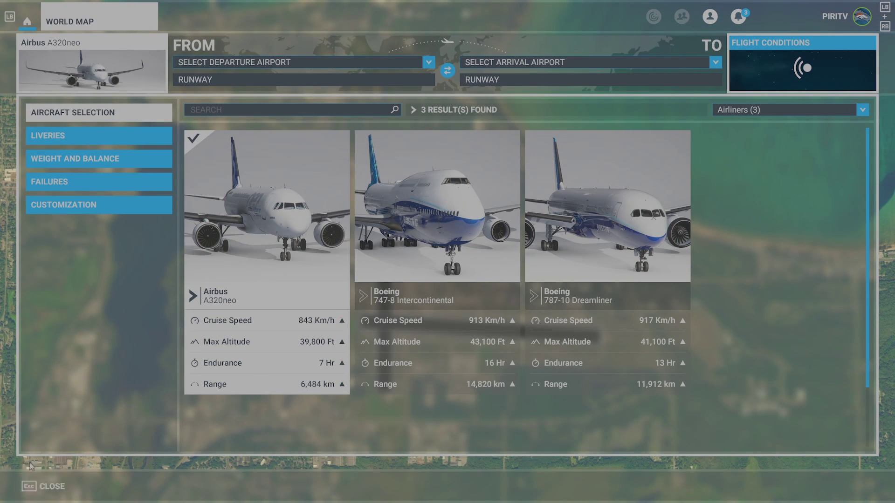
left_click(52, 487)
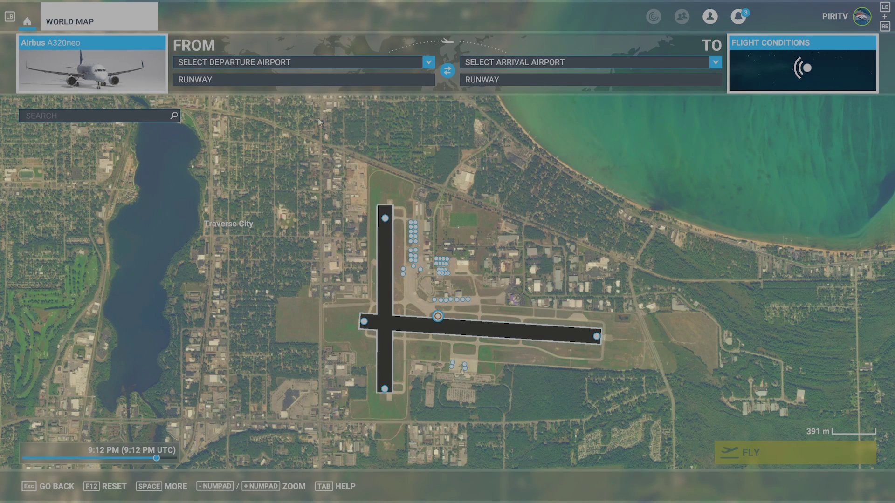
Search the departure airports for EGCC and set Manchester as the departure
left_click(268, 63)
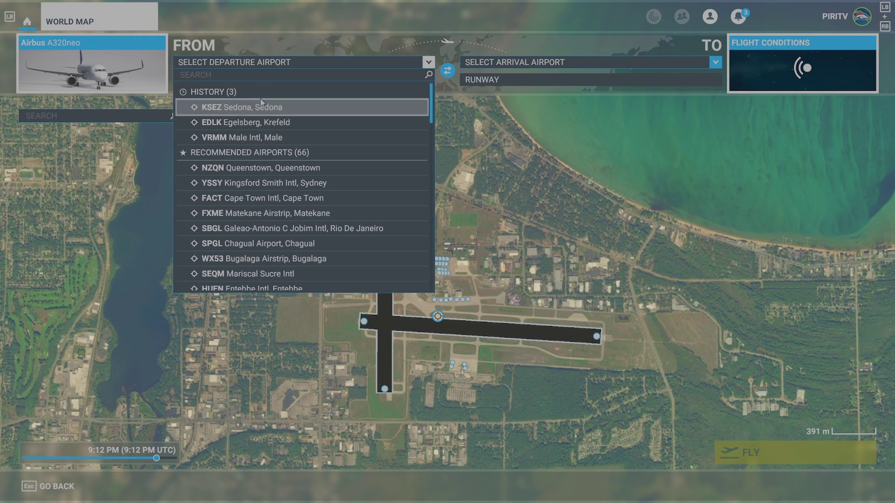
left_click(257, 75)
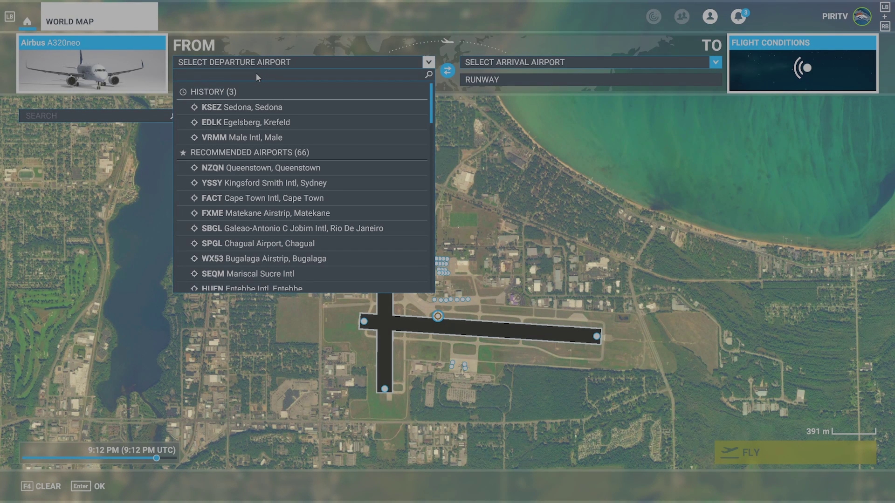
type("Egc")
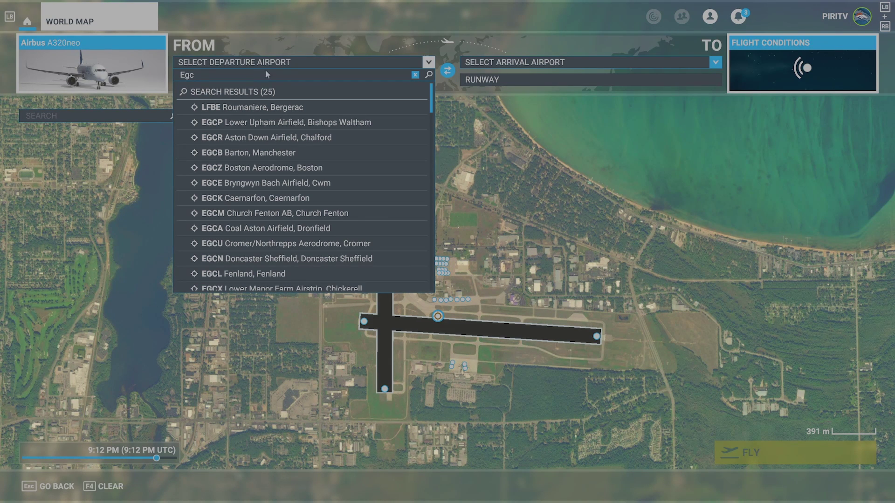
left_click(234, 74)
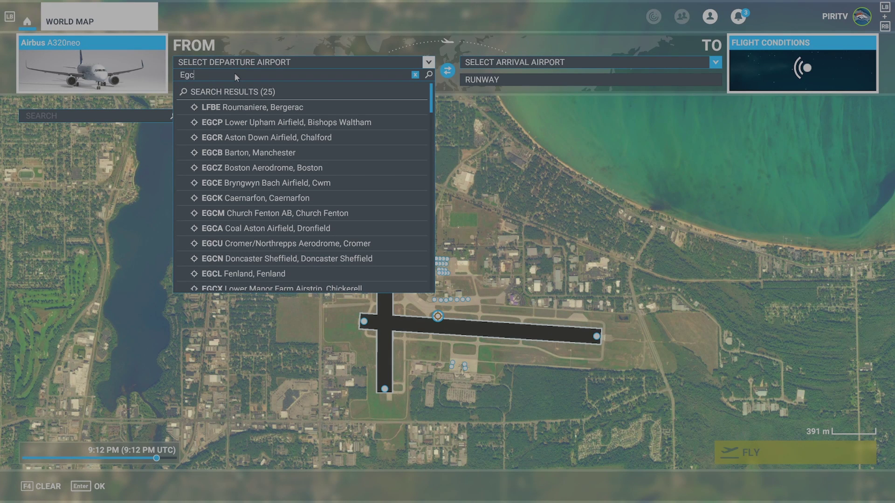
type("c")
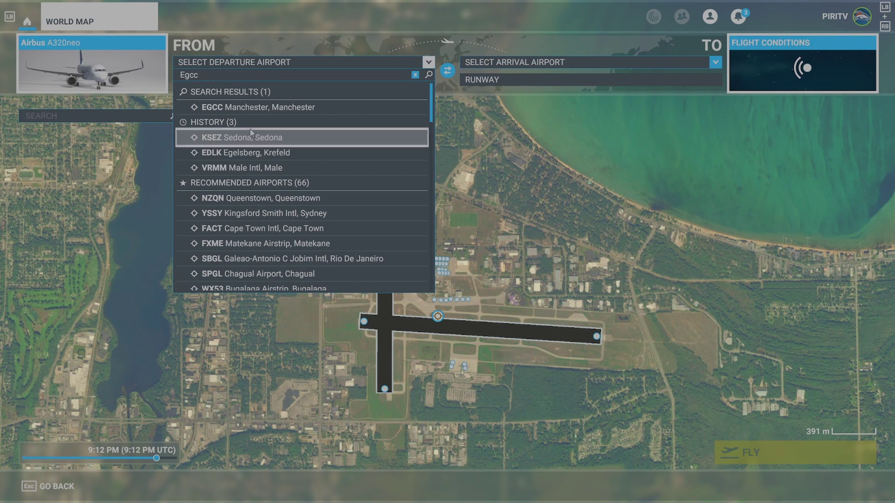
left_click(251, 113)
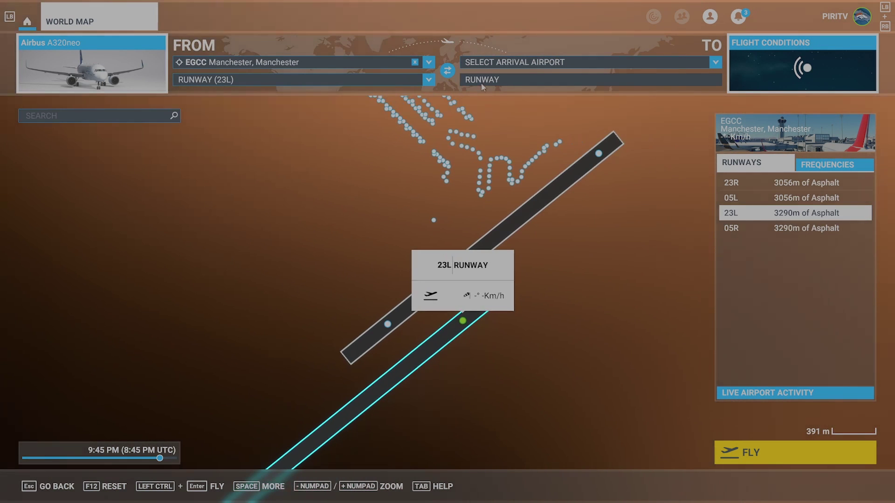
Search the arrival airports for EGKK and set Gatwick, London as the destination
left_click(496, 66)
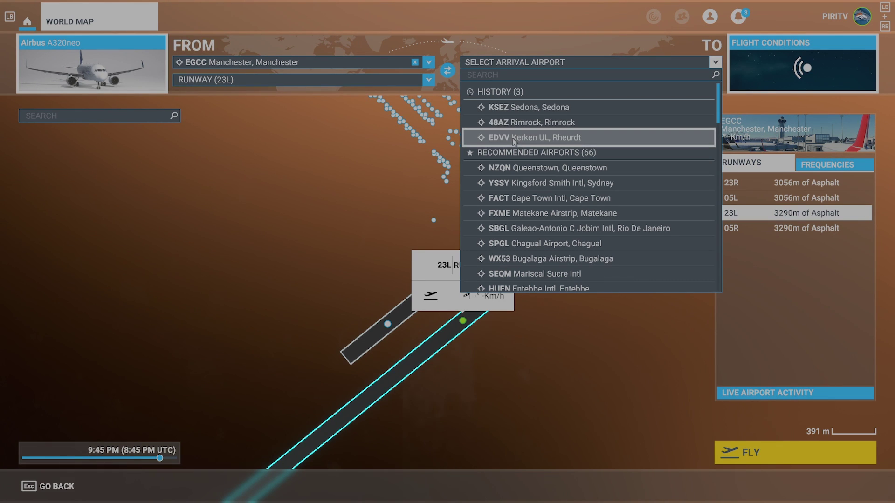
left_click(515, 75)
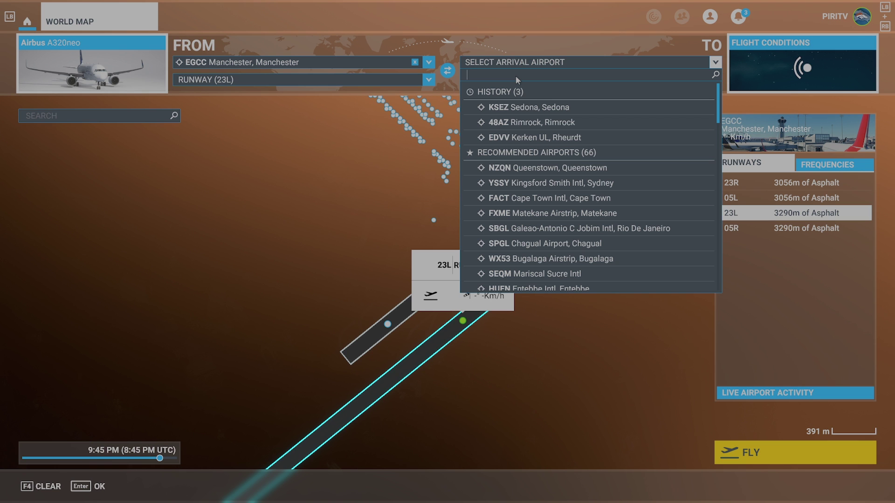
type("Egkk")
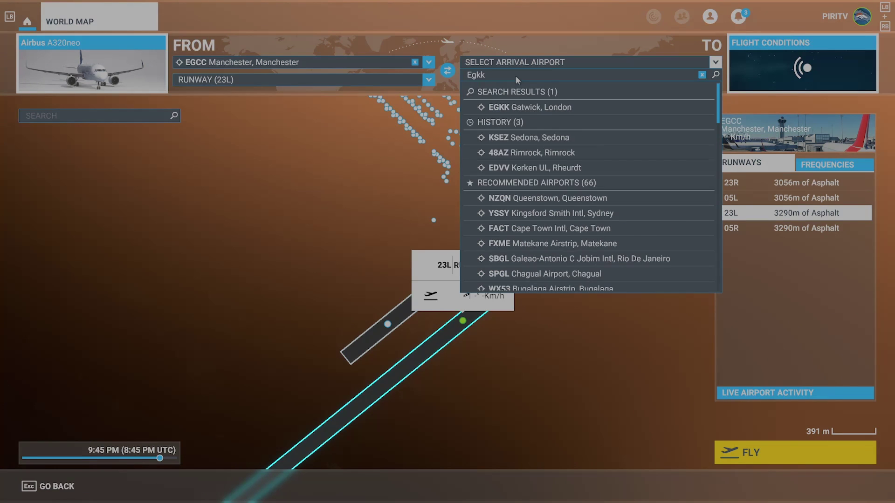
left_click(520, 108)
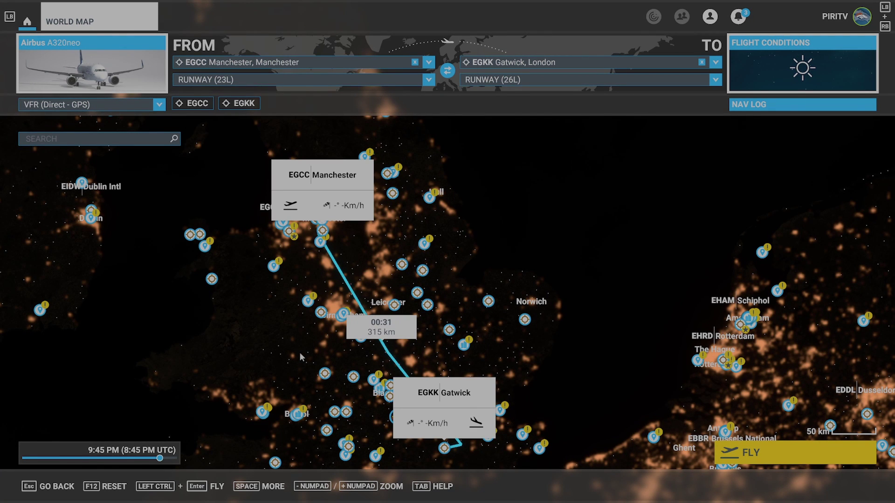
Change the flight plan's routing type to IFR low-altitude airways
scroll(306, 288, "up", 3)
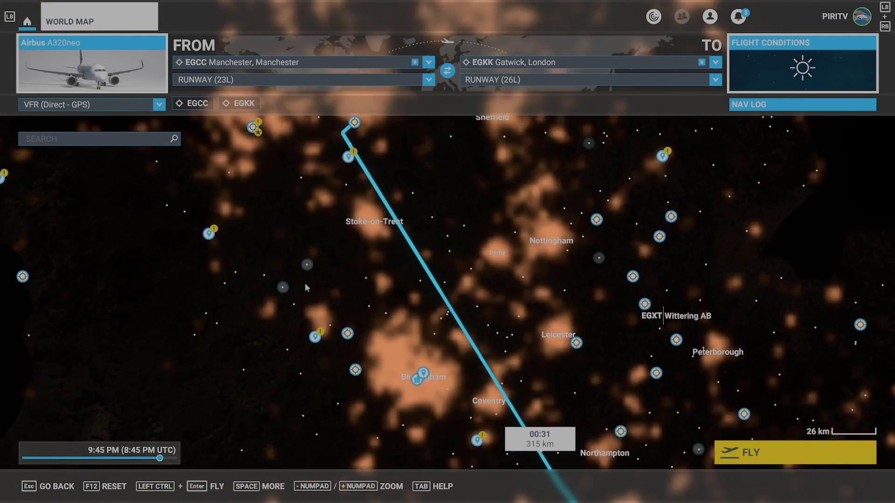
scroll(305, 283, "down", 2)
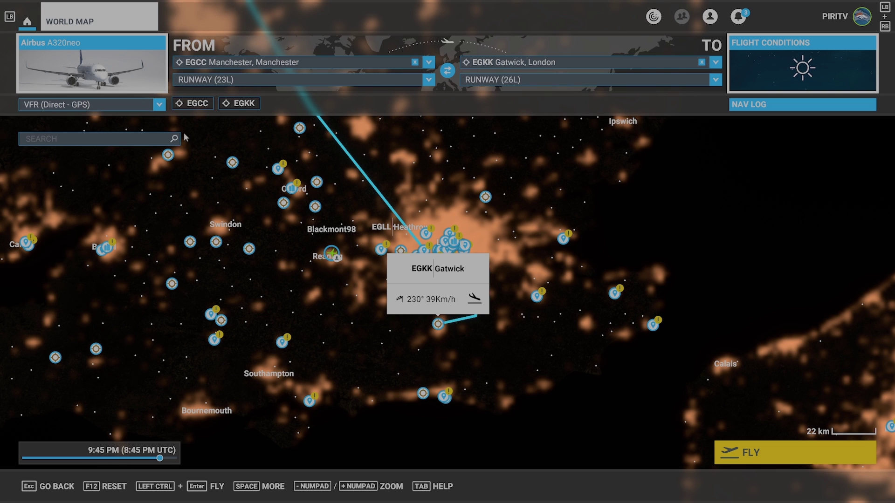
left_click(99, 105)
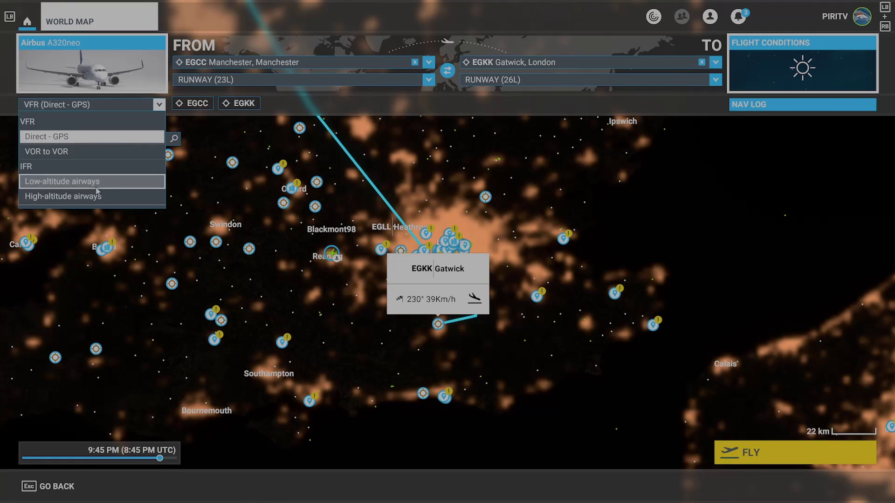
left_click(94, 185)
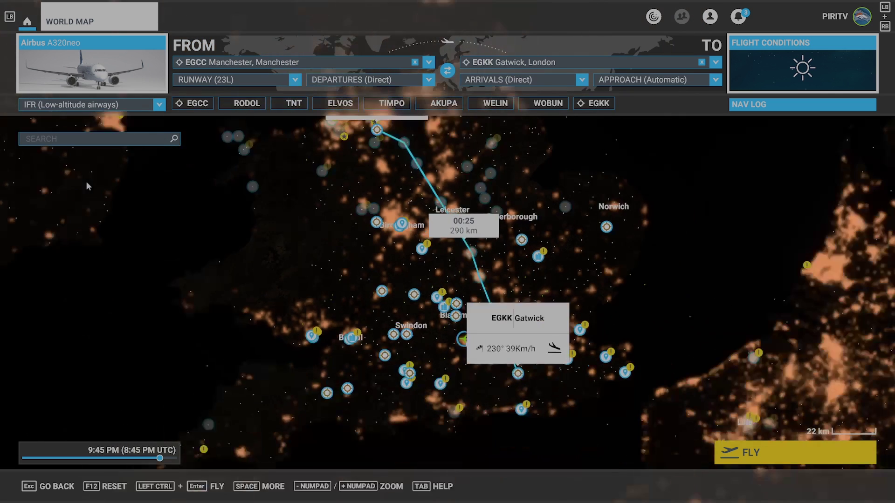
mouse_move(394, 223)
left_mouse_down()
mouse_move(380, 312)
mouse_move(378, 300)
left_mouse_up()
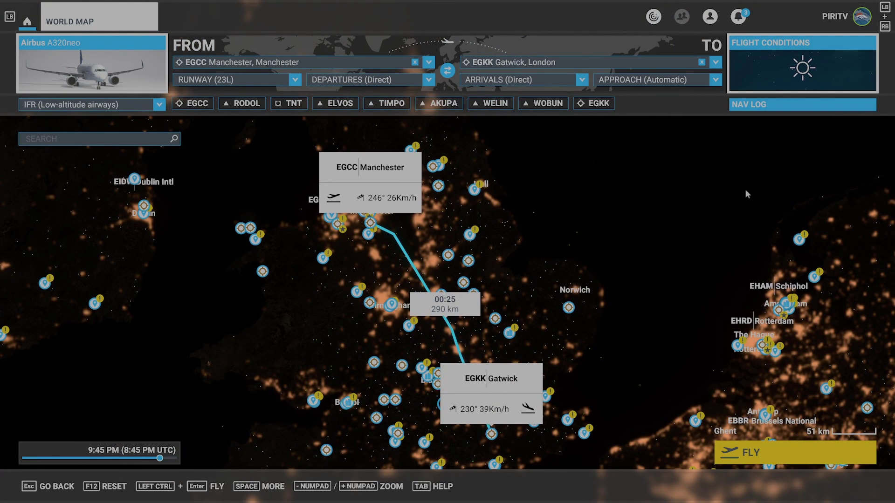
Set the cruise altitude to 16000 ft in the navigation log and review the waypoint altitudes
left_click(753, 104)
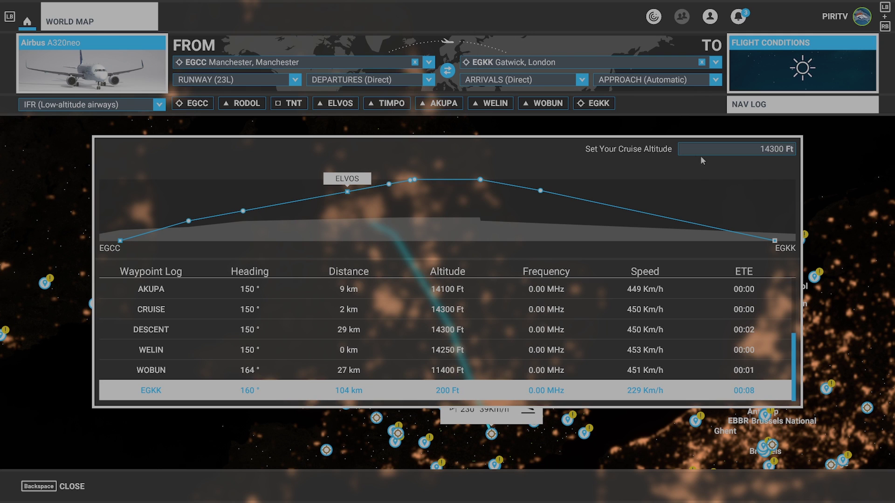
left_click(774, 153)
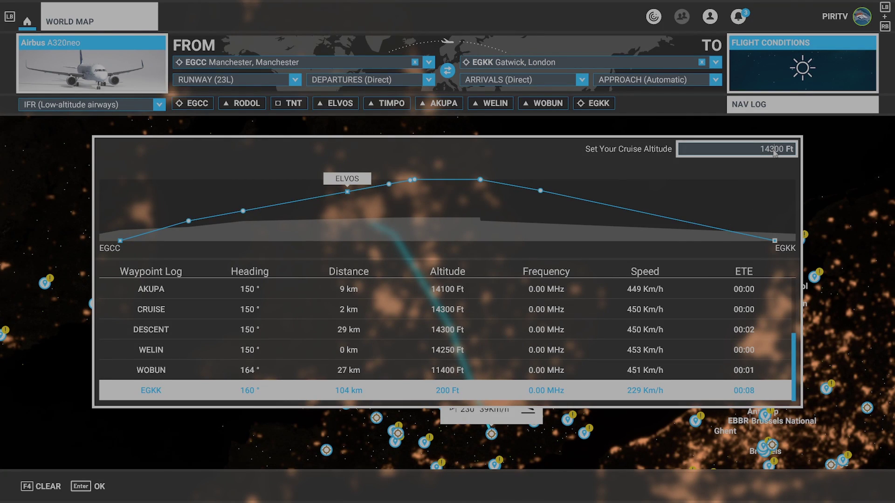
key("Return")
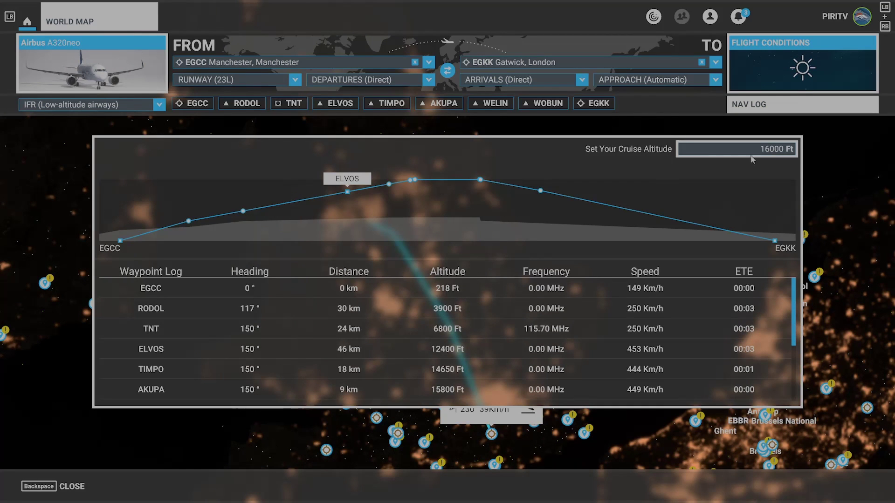
scroll(556, 332, "down", 5)
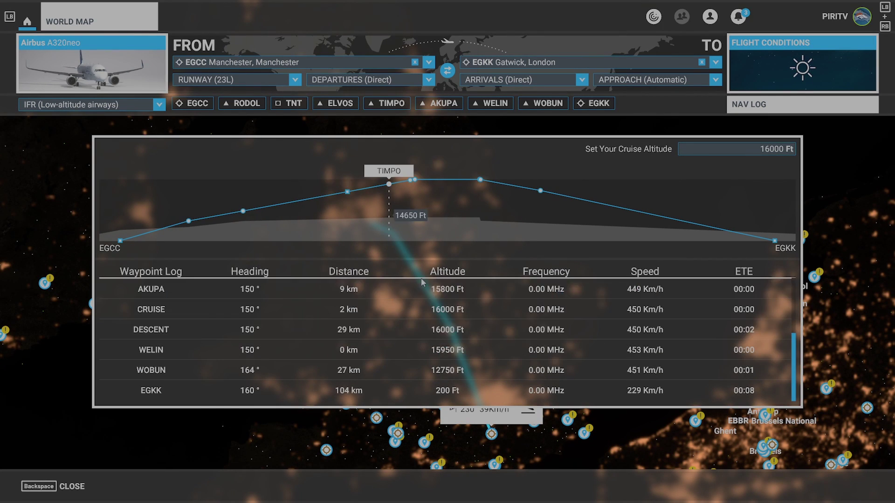
left_click(746, 106)
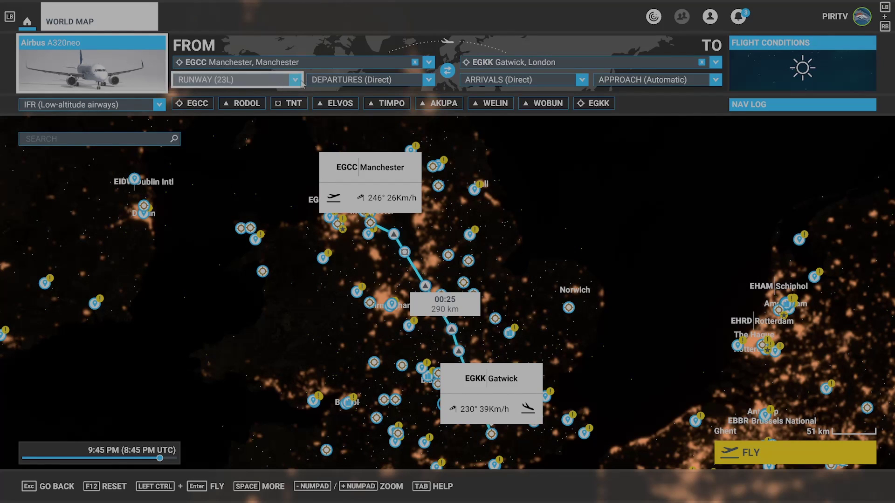
Examine the departure procedures offered for Manchester and the first legs of the route around the airport on the map
left_click(322, 83)
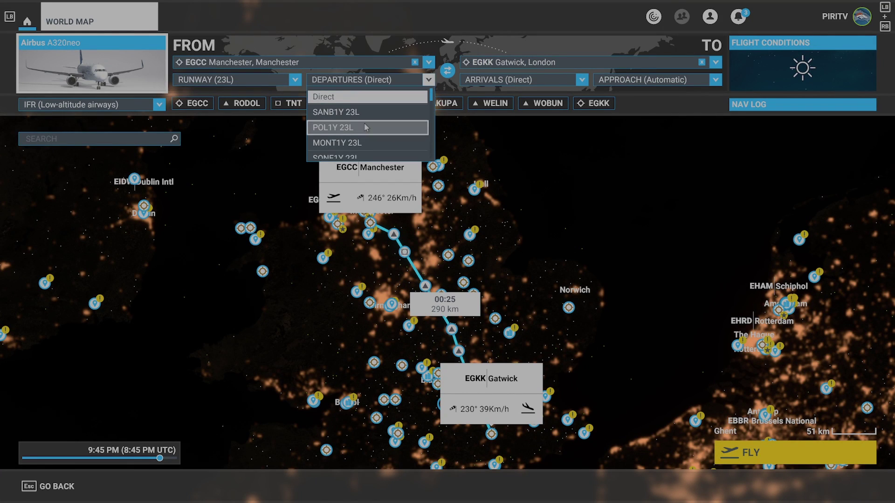
right_click(187, 179)
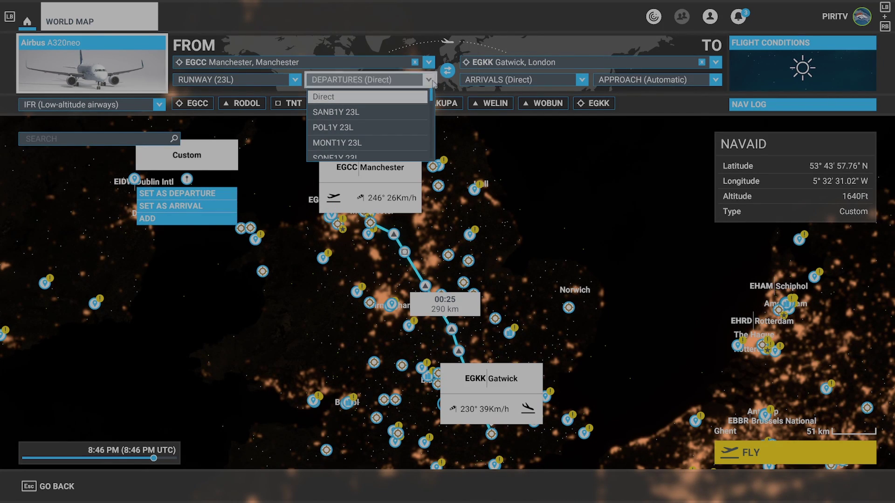
left_click(430, 83)
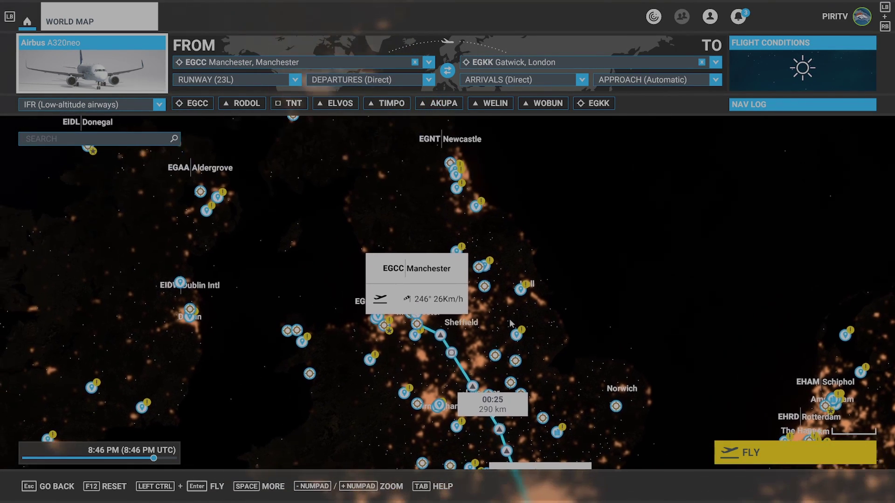
scroll(509, 318, "up", 3)
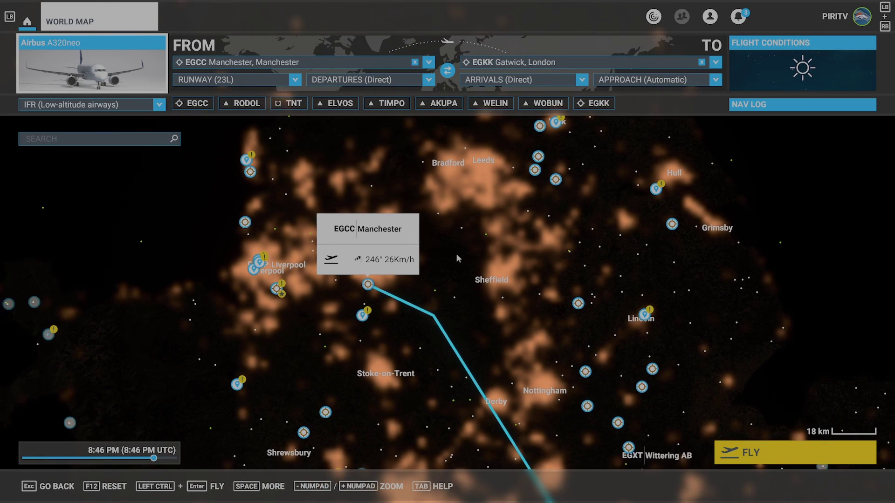
scroll(443, 286, "up", 3)
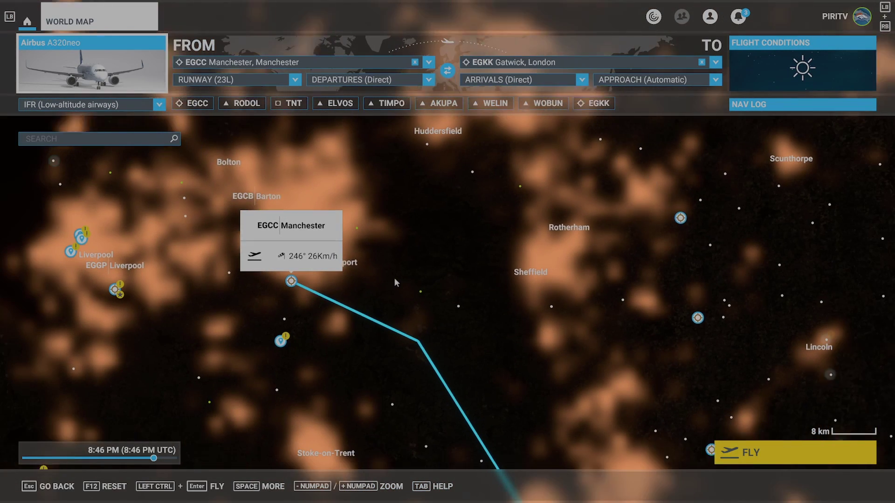
scroll(395, 279, "down", 1)
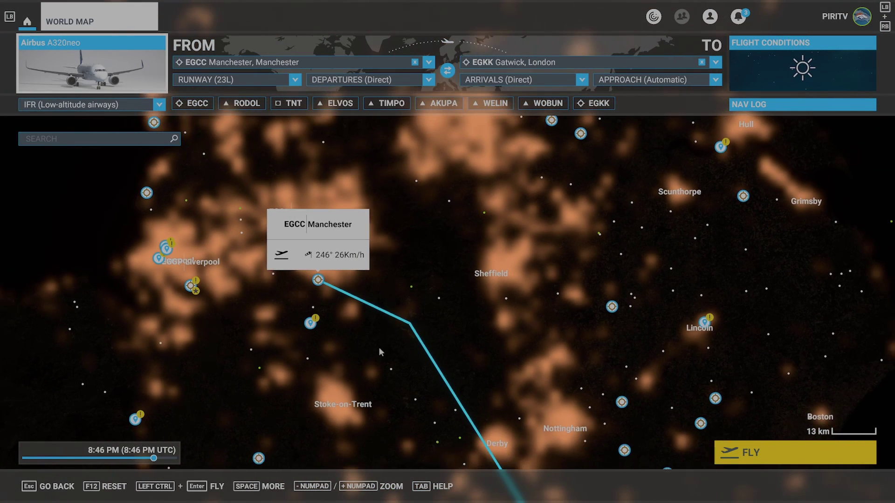
scroll(400, 361, "down", 1)
left_click_drag(423, 374, 458, 346)
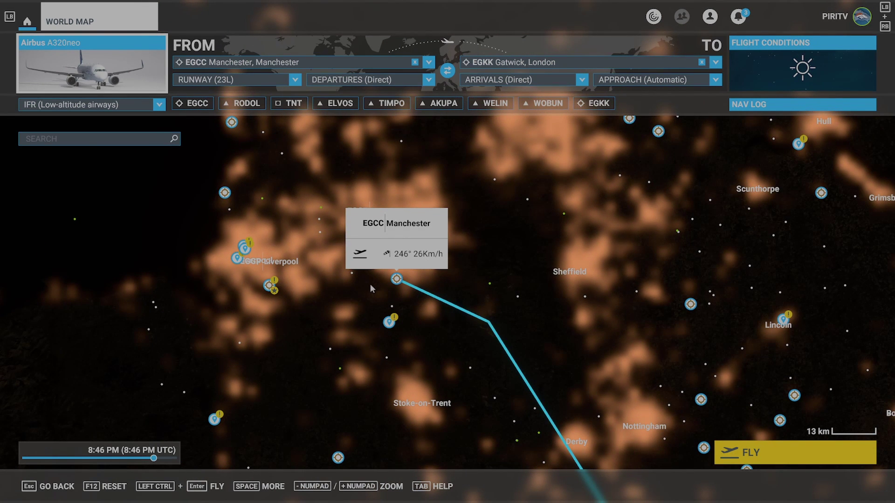
scroll(370, 284, "up", 2)
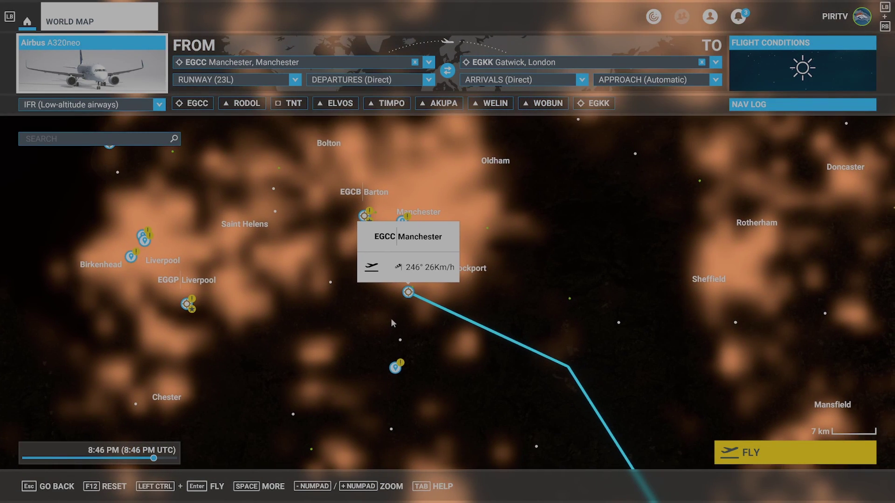
Try the SANB1Y 23L departure for Manchester and look through the other departure procedures offered
left_click_drag(385, 310, 358, 288)
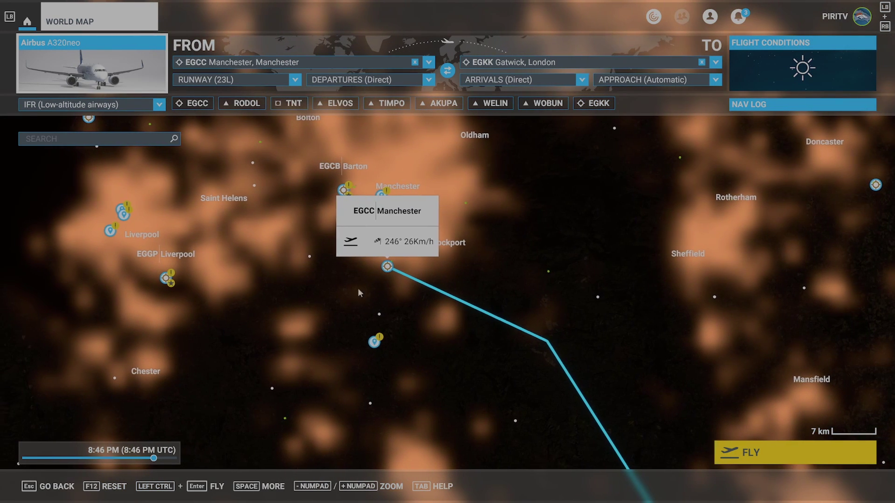
left_click(395, 84)
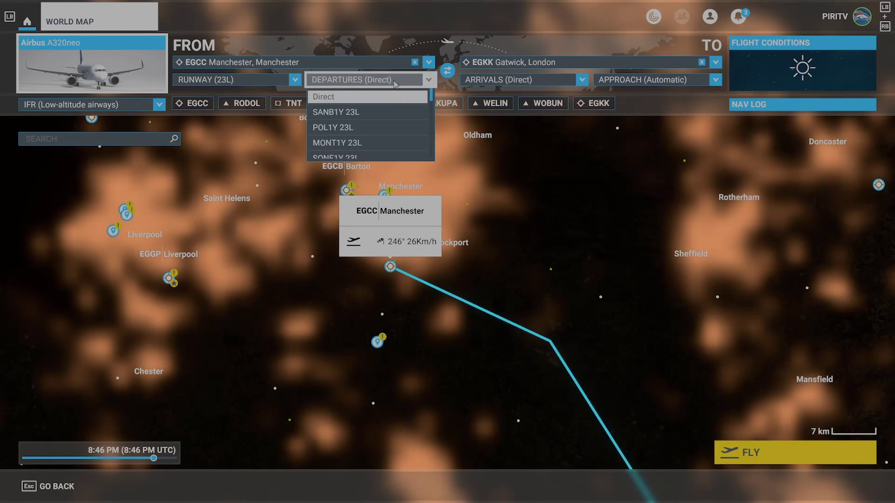
left_click(369, 116)
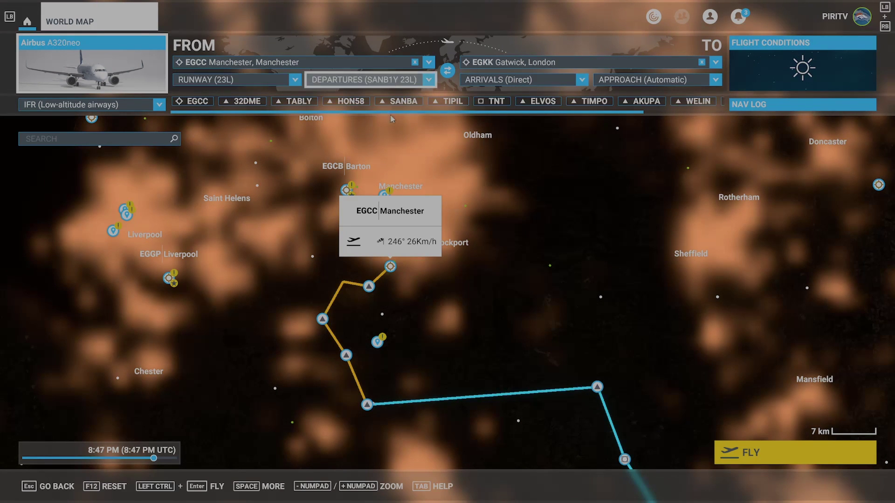
left_click(420, 85)
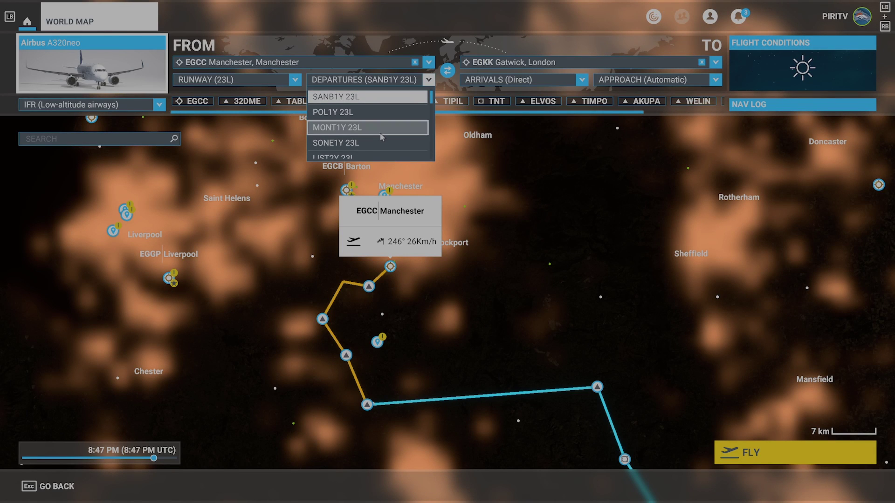
scroll(382, 137, "down", 5)
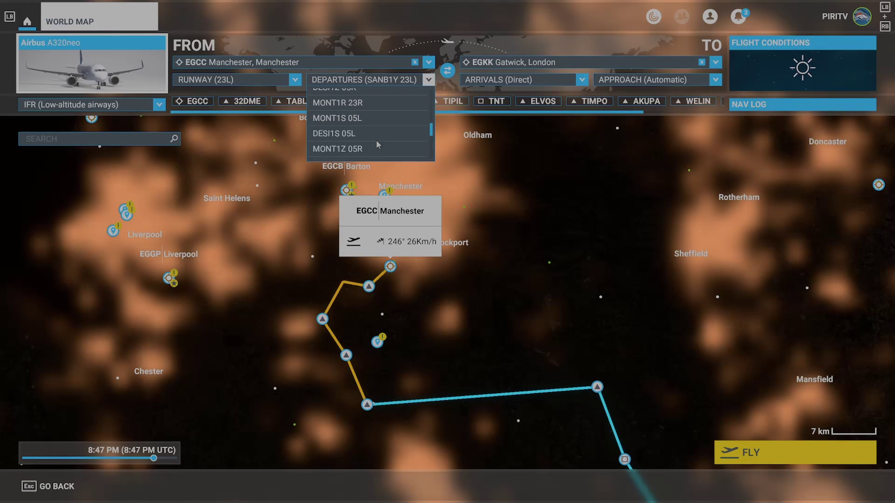
scroll(368, 145, "up", 3)
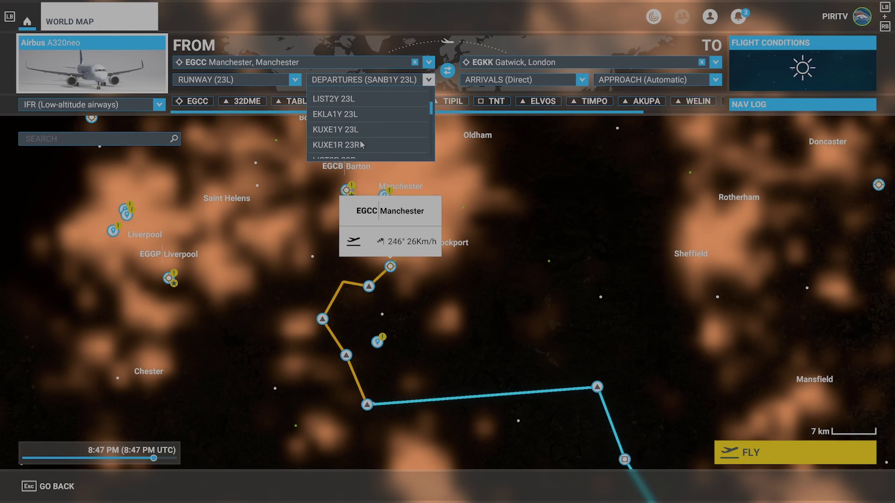
scroll(361, 145, "up", 3)
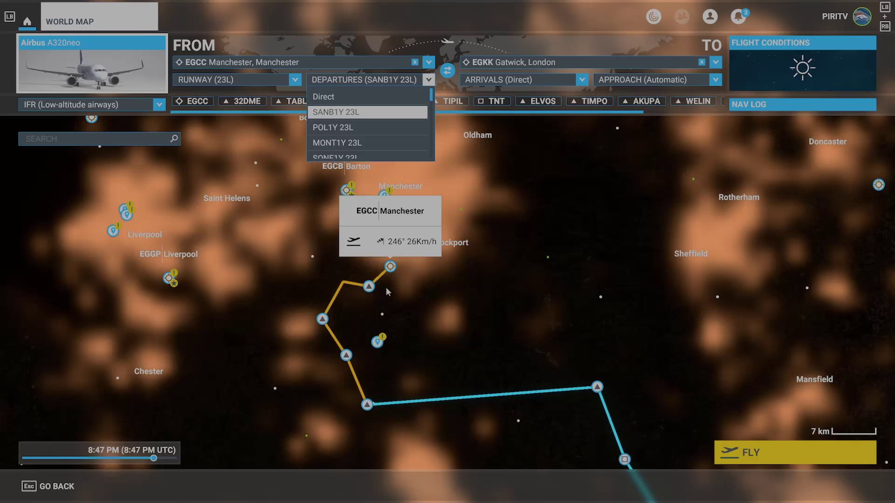
Try the POL1Y 23L, MONT1Y 23L and SONE1Y 23L departures for Manchester to compare their routes on the map
left_click(350, 129)
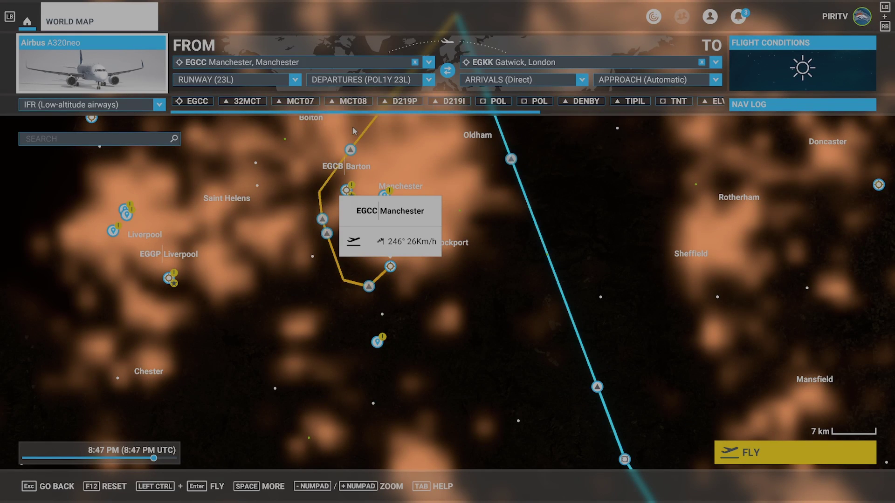
left_click(390, 89)
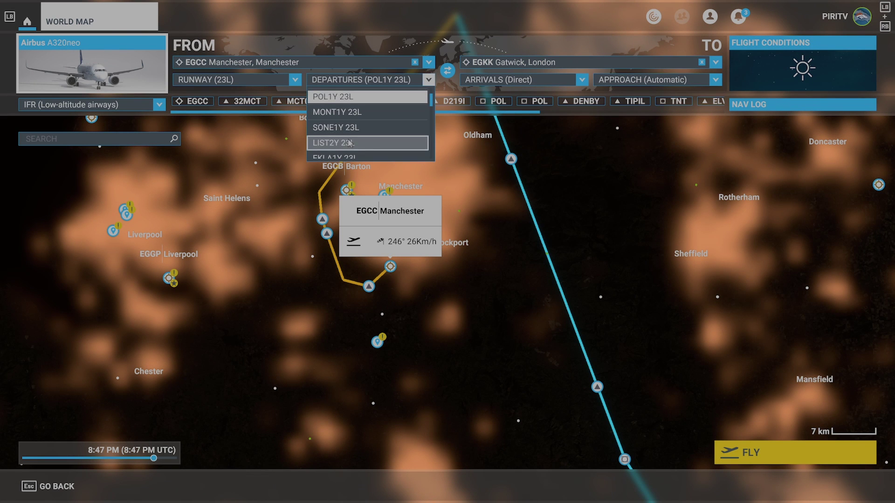
left_click(346, 119)
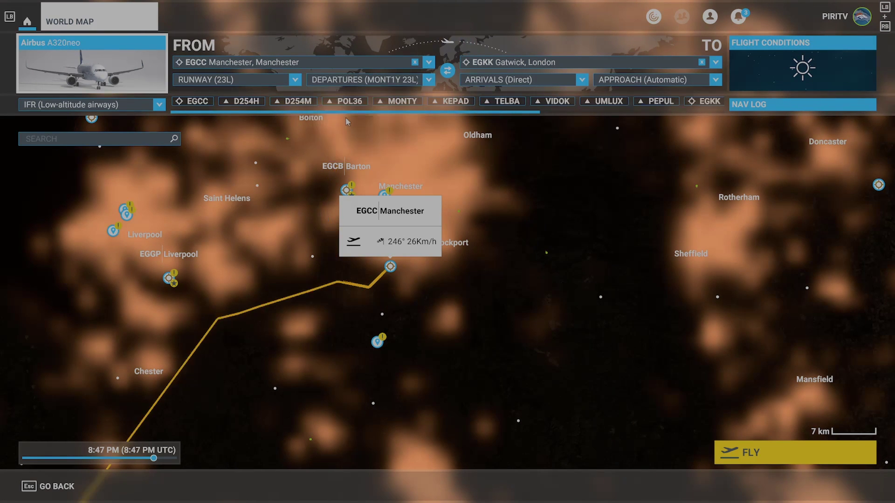
scroll(361, 334, "down", 5)
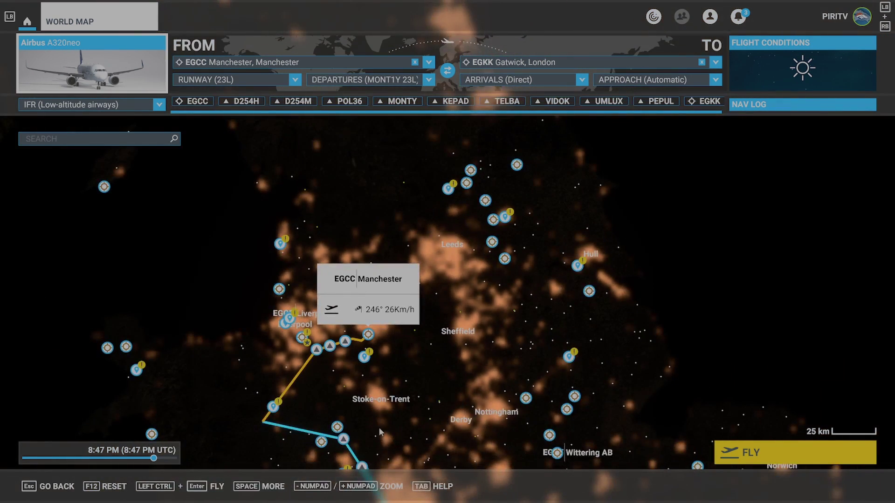
left_click(383, 82)
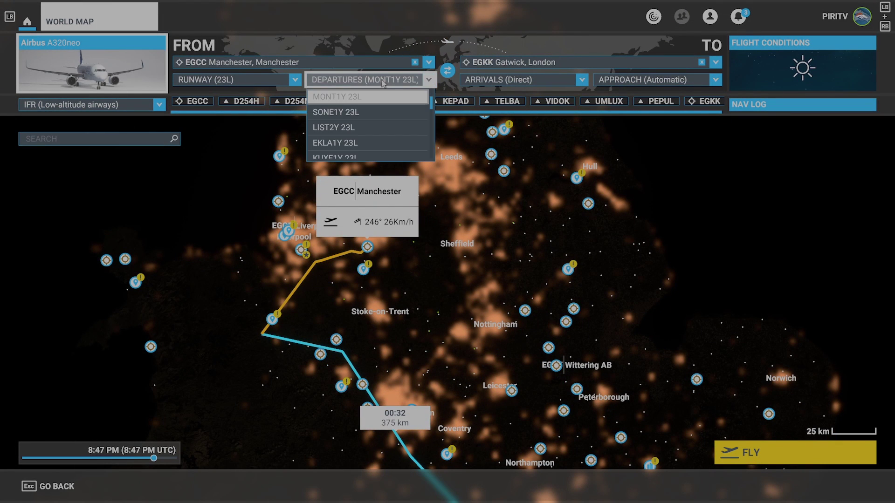
left_click(366, 112)
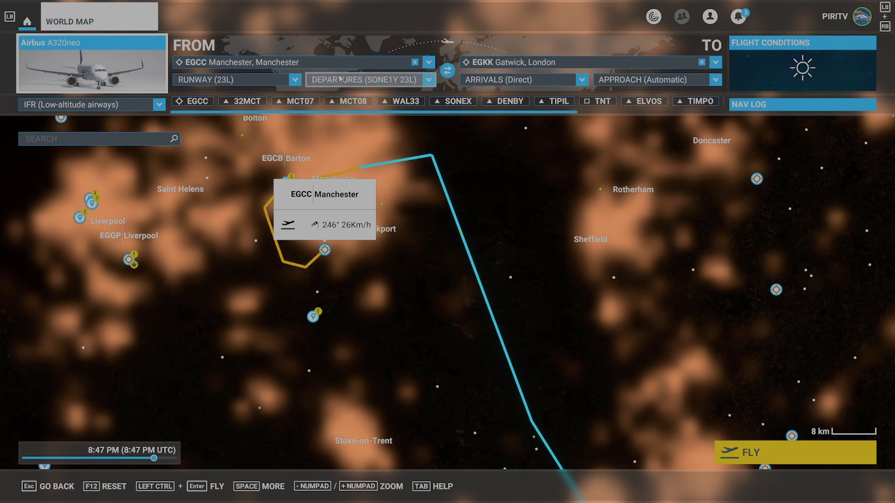
Set Manchester's departure procedure to LIST2Y 23L and inspect its first legs near the airport
left_click(340, 78)
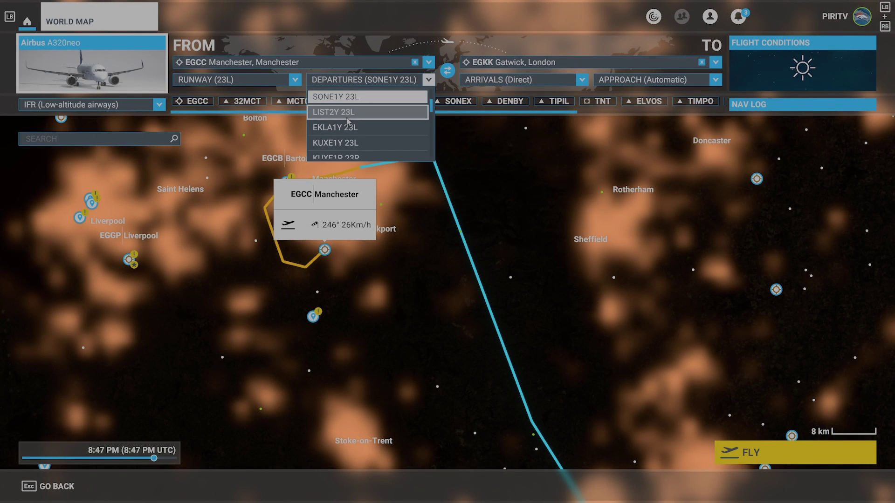
left_click(347, 120)
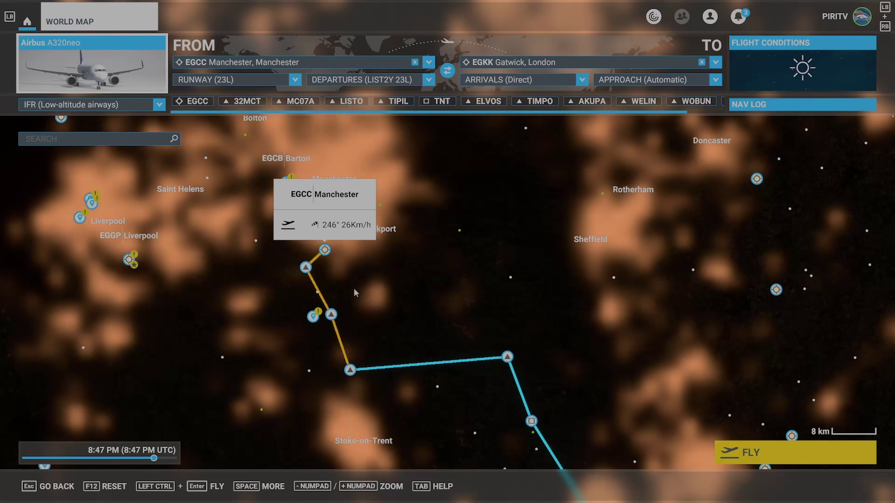
scroll(349, 290, "up", 2)
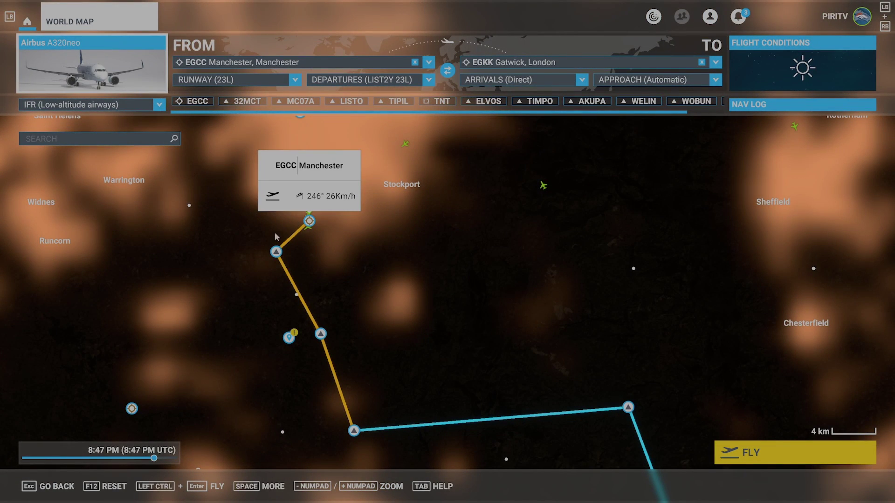
Examine the route on the map from Manchester southeast to Gatwick and the area around the destination
scroll(385, 319, "down", 3)
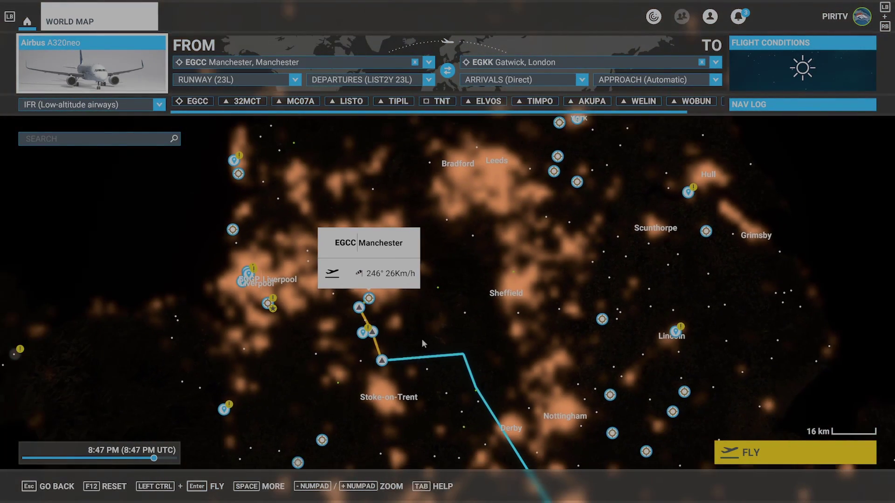
left_click_drag(421, 339, 343, 232)
left_click_drag(374, 423, 288, 374)
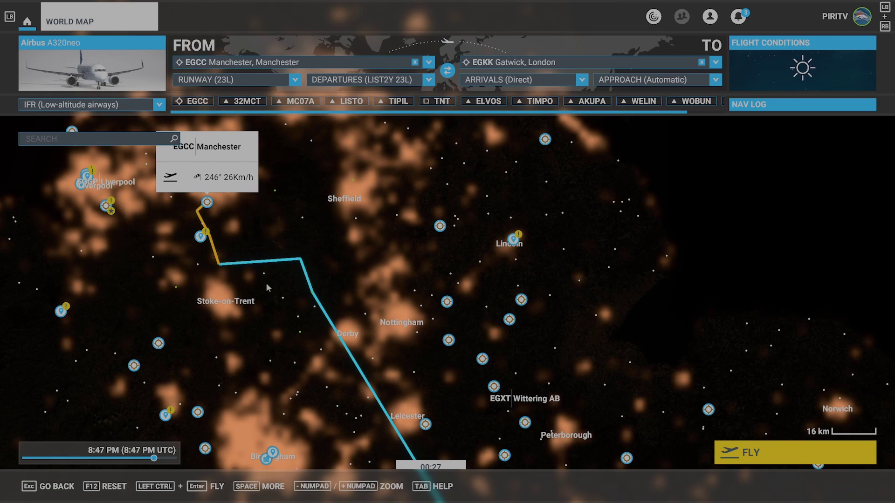
left_click_drag(446, 334, 347, 234)
scroll(444, 251, "down", 3)
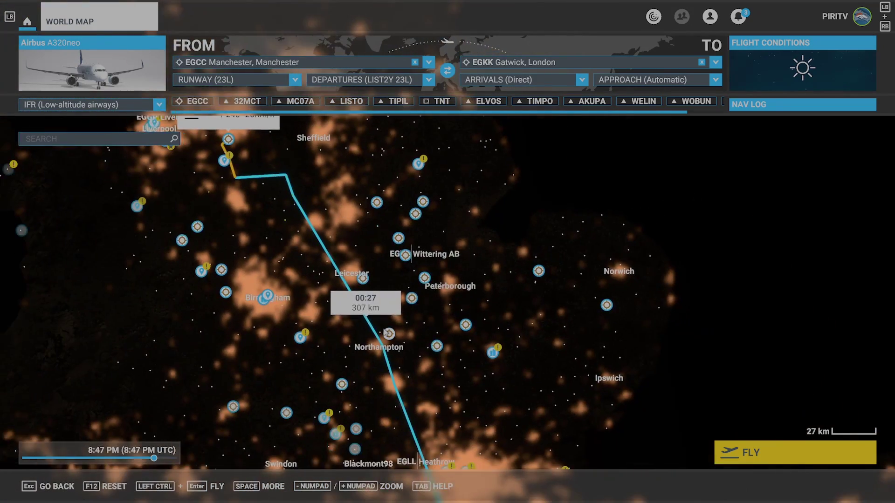
left_click_drag(454, 434, 366, 246)
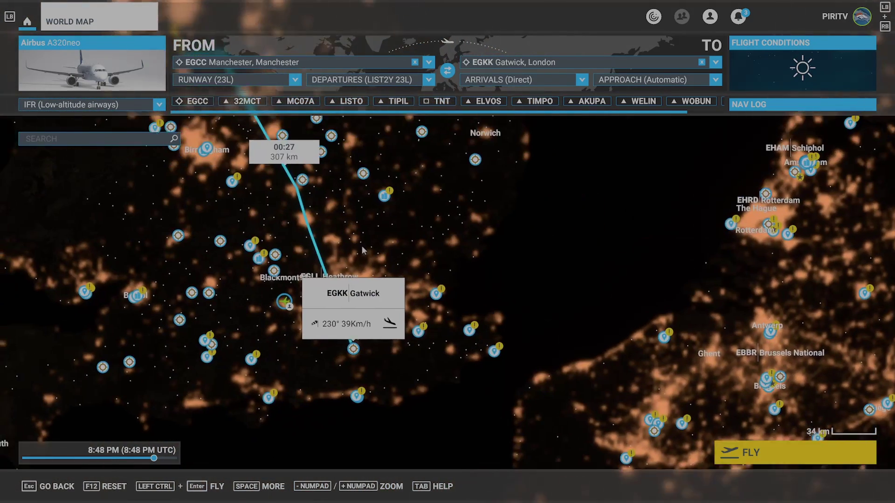
scroll(366, 246, "up", 3)
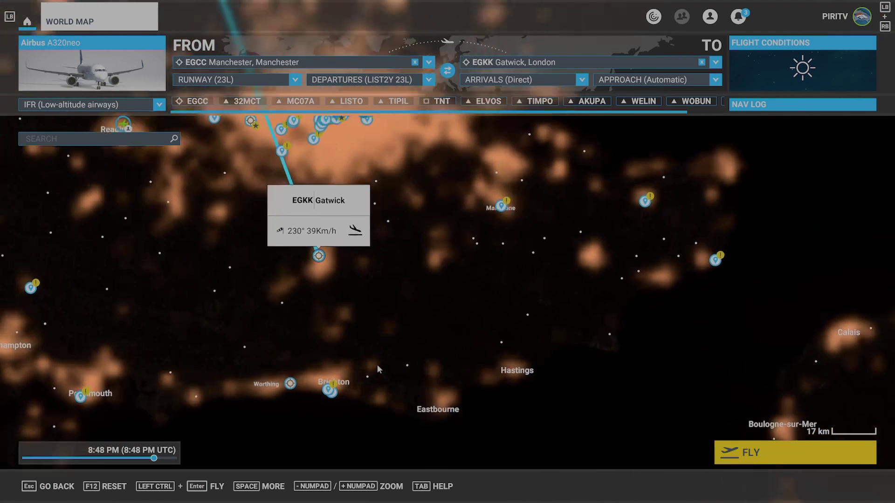
left_click_drag(372, 304, 397, 405)
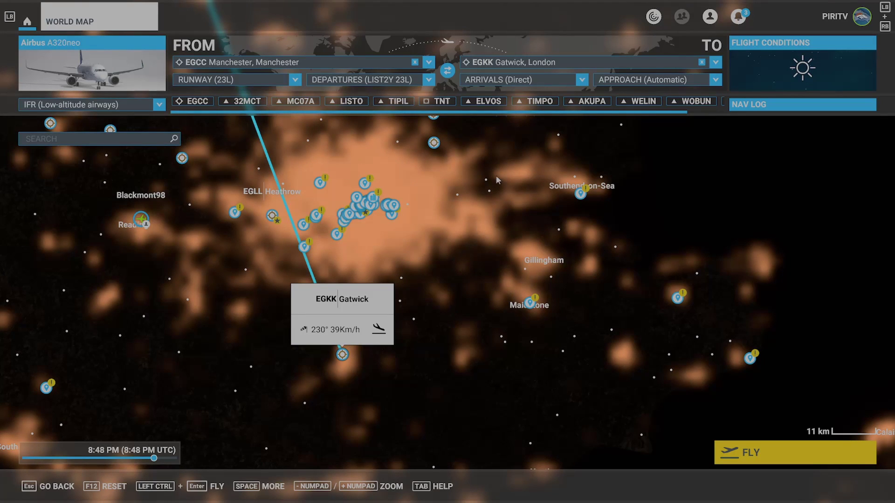
Look through the approaches and arrivals offered for Gatwick and try the ABSA1G ALL arrival
left_click(629, 81)
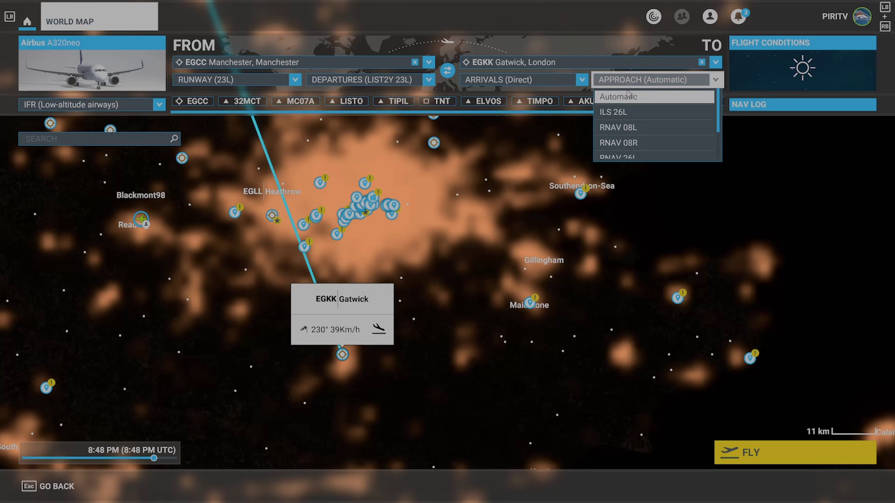
left_click(543, 81)
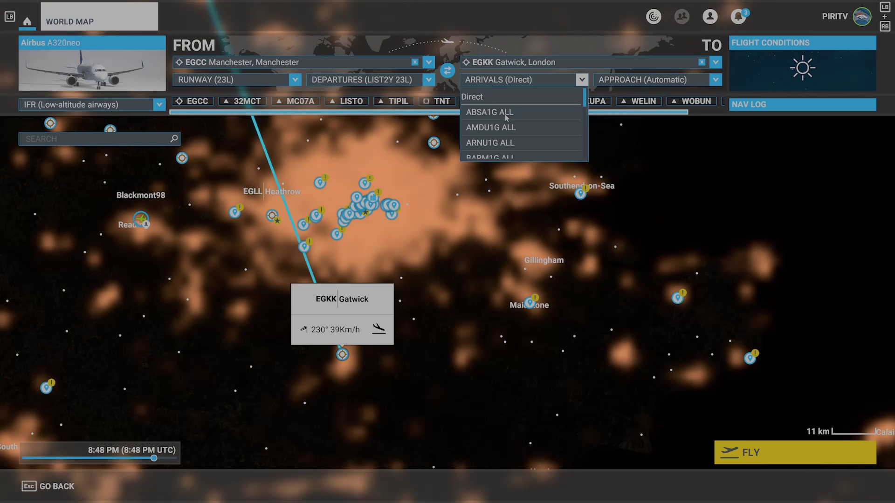
scroll(522, 132, "down", 5)
scroll(525, 135, "up", 6)
scroll(515, 142, "down", 5)
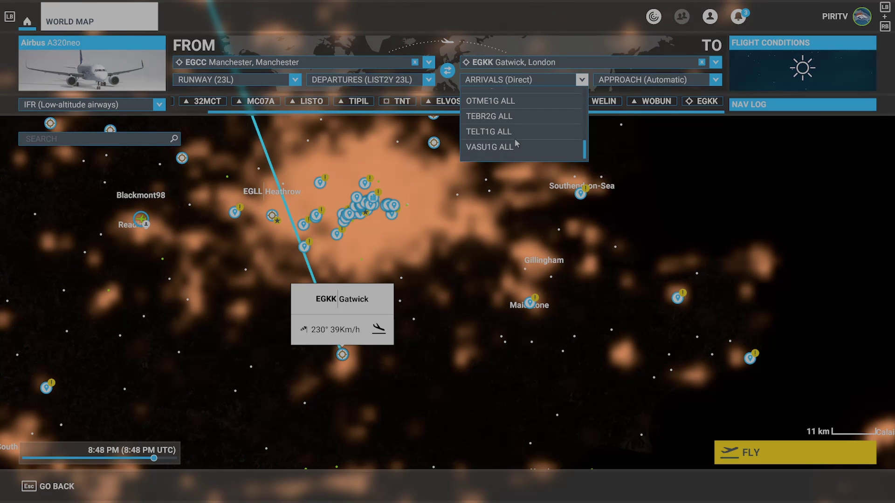
scroll(515, 141, "up", 5)
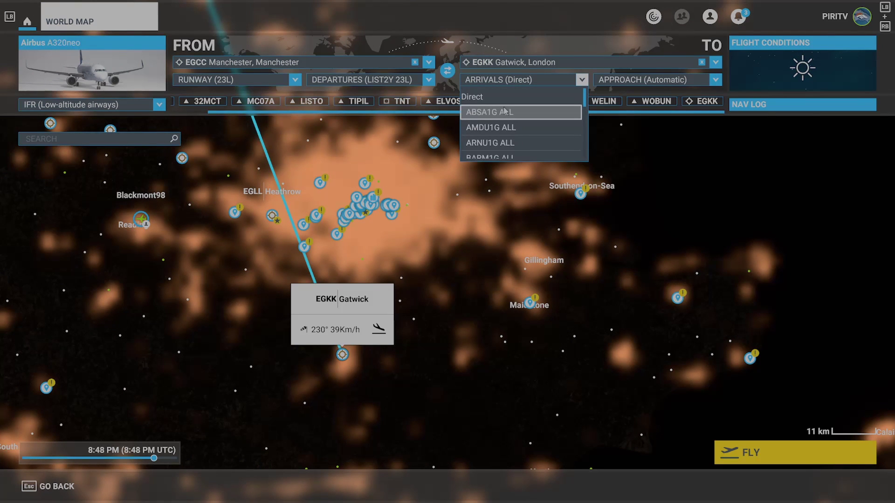
left_click(505, 112)
scroll(413, 317, "down", 3)
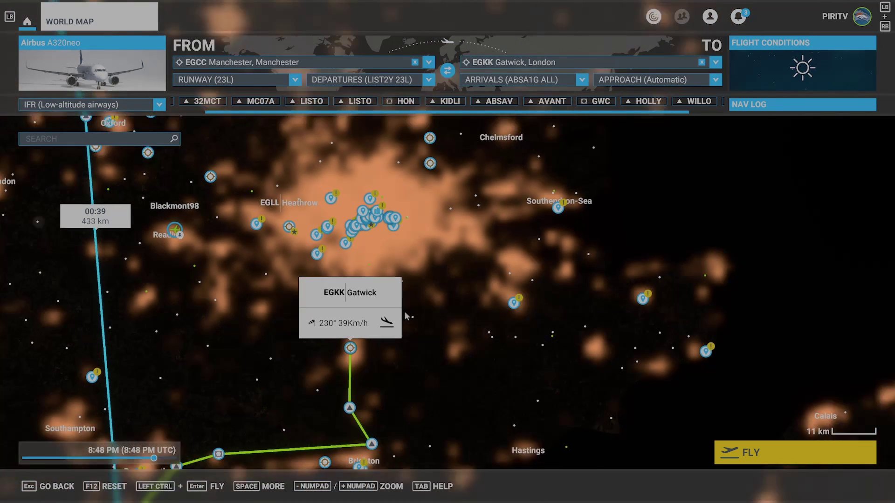
Try the AMDU1G ALL arrival for Gatwick to compare its path on the map
left_click(552, 85)
left_click(554, 96)
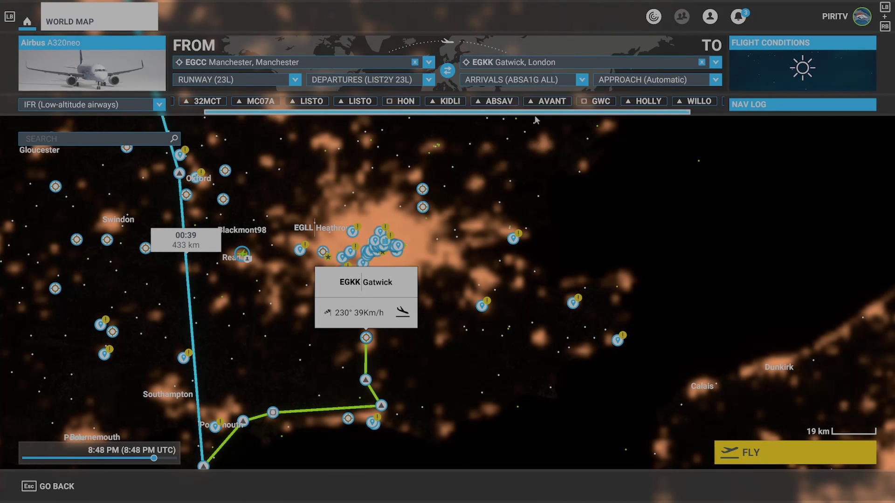
left_click(529, 87)
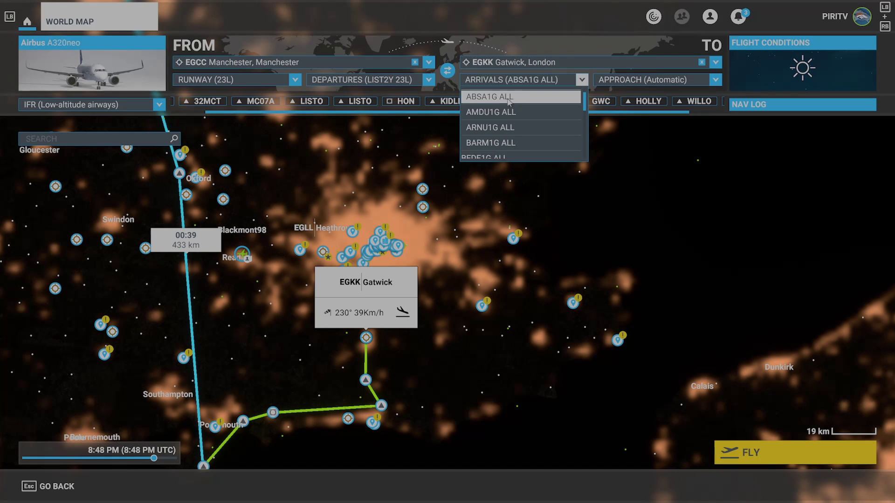
key("Escape")
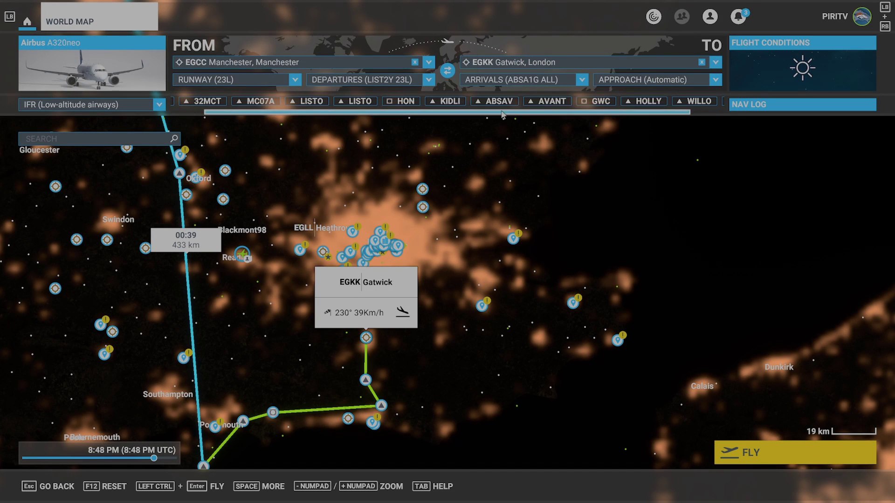
left_click(526, 82)
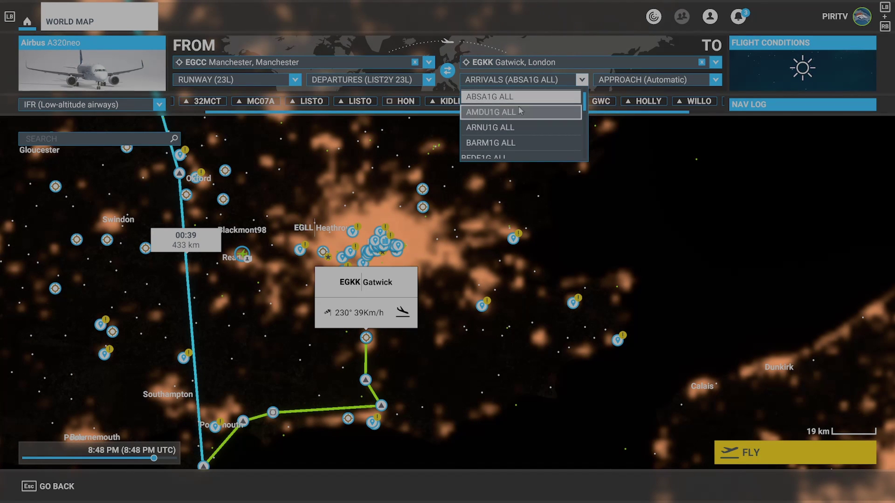
left_click(520, 110)
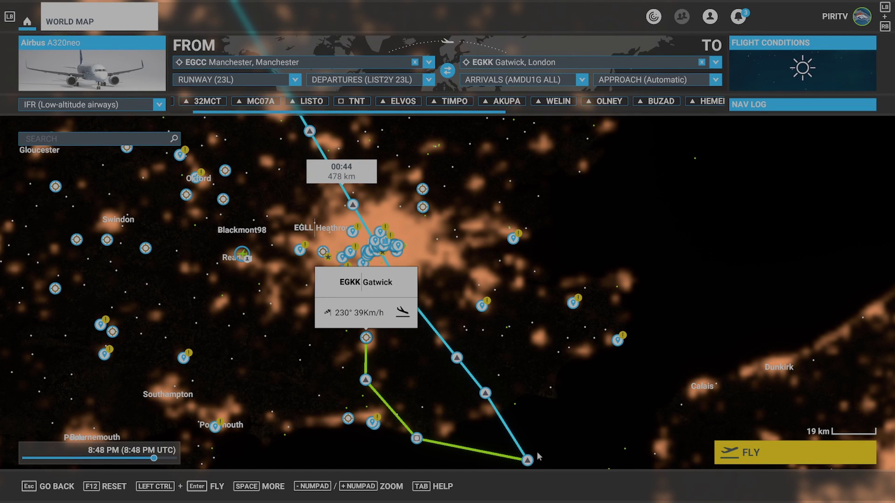
Try the ARNU1G ALL arrival for Gatwick to compare its path on the map
left_click(550, 77)
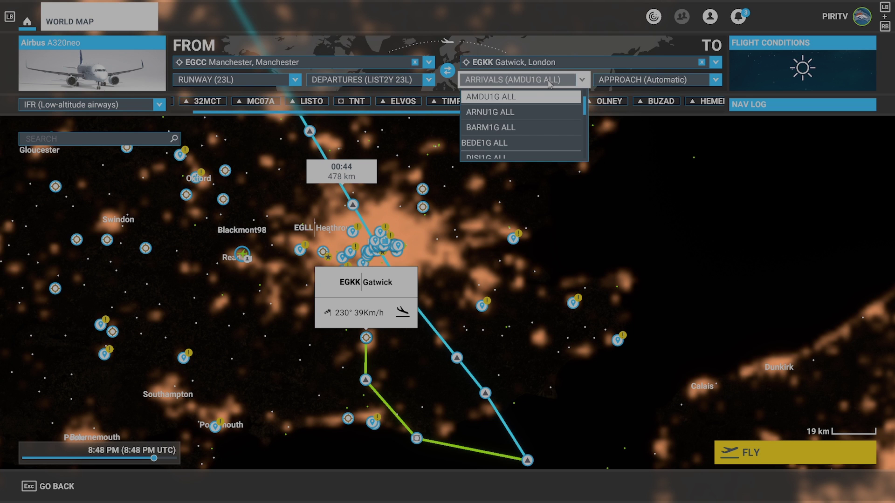
left_click(495, 112)
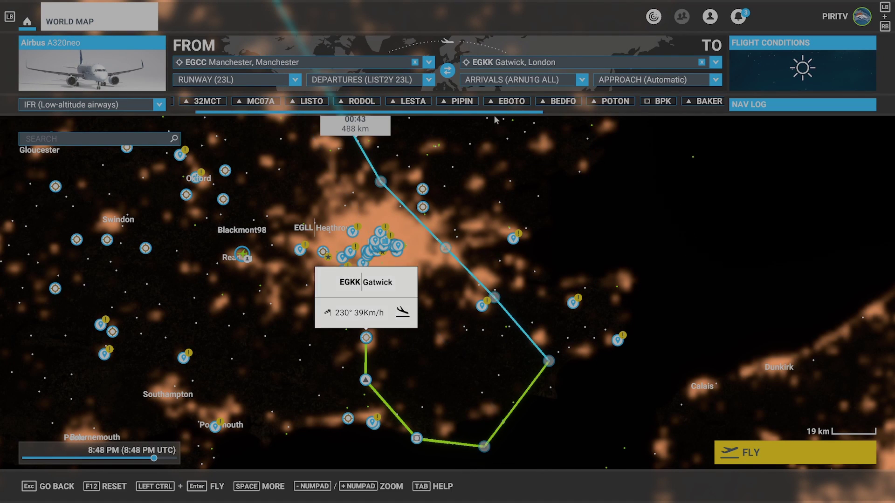
left_click(522, 79)
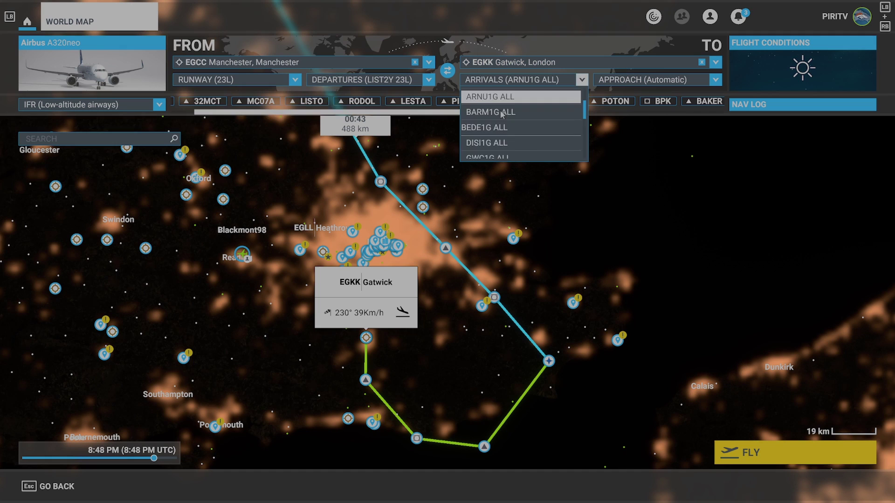
left_click(501, 114)
left_click(512, 80)
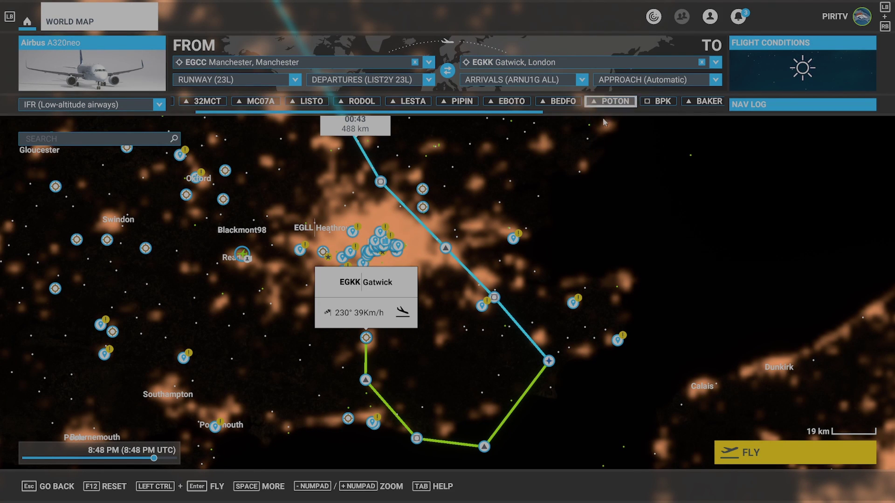
Set Gatwick's approach to ILS 26L and inspect the final legs to the airport on the map
left_click(653, 86)
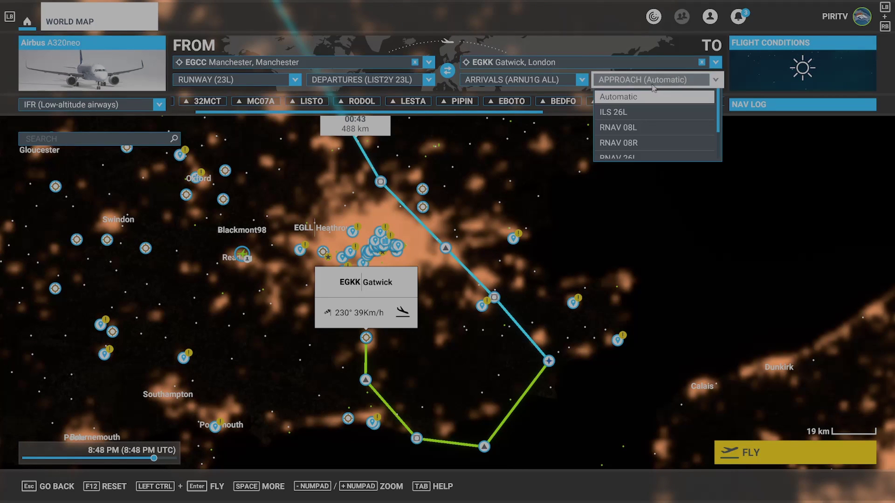
left_click(639, 119)
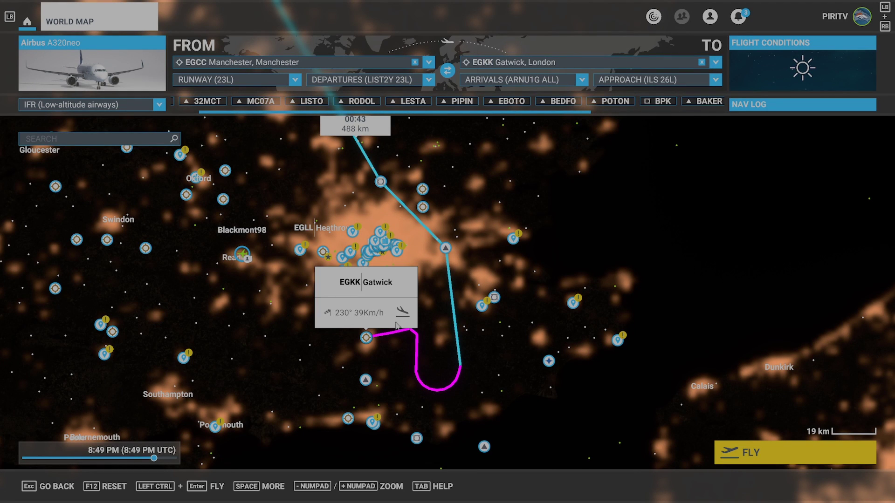
scroll(400, 363, "up", 3)
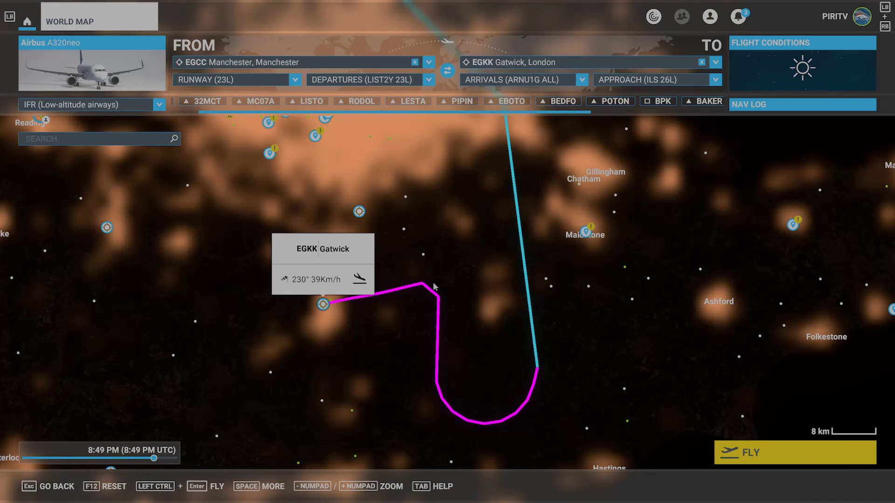
scroll(434, 286, "down", 2)
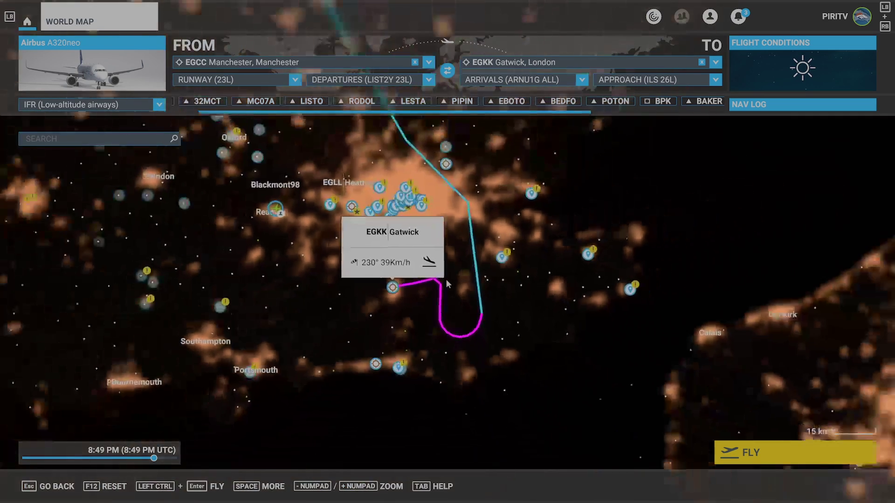
scroll(448, 285, "down", 1)
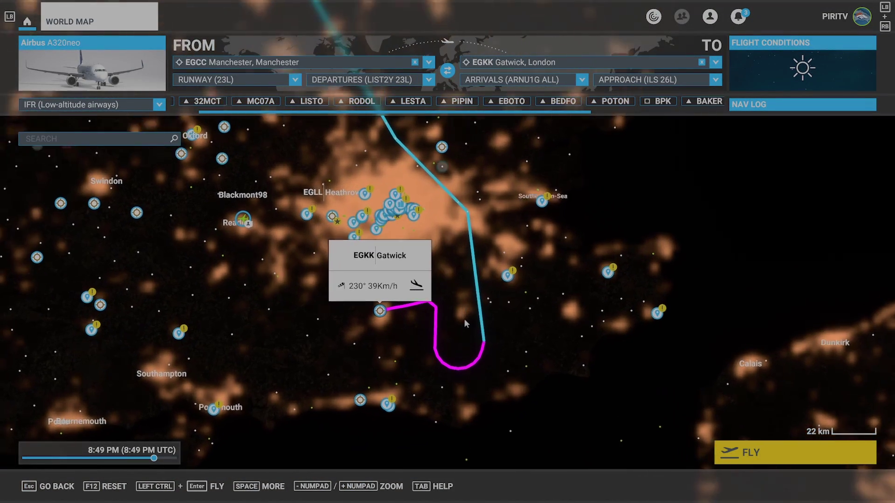
scroll(464, 319, "down", 2)
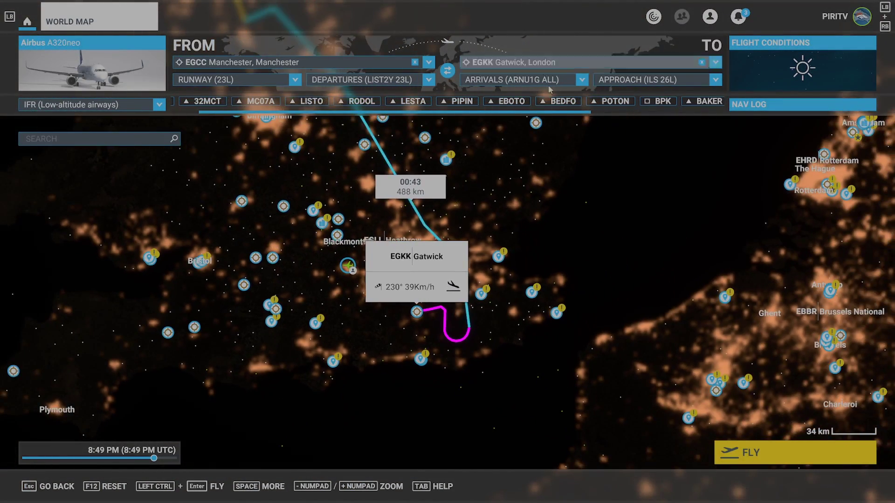
Try the DISI1G ALL and KIDL1G ALL arrivals for Gatwick, comparing their paths into the ILS 26L approach
left_click(550, 89)
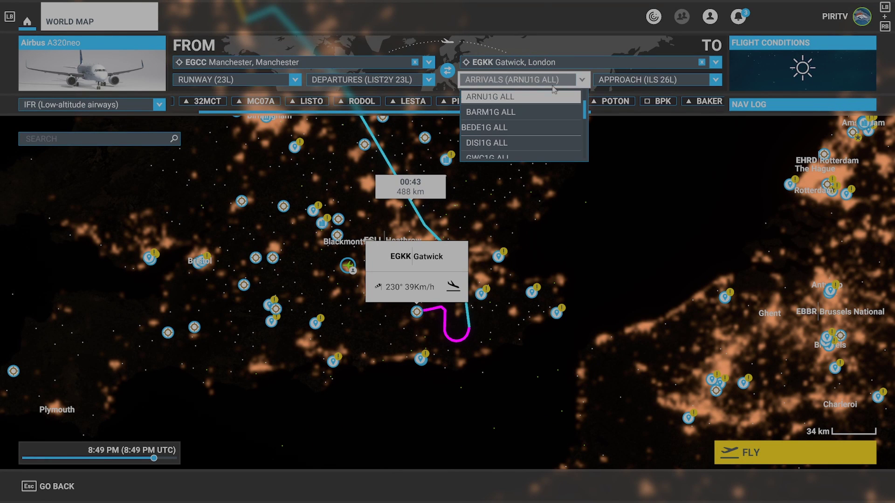
left_click(500, 143)
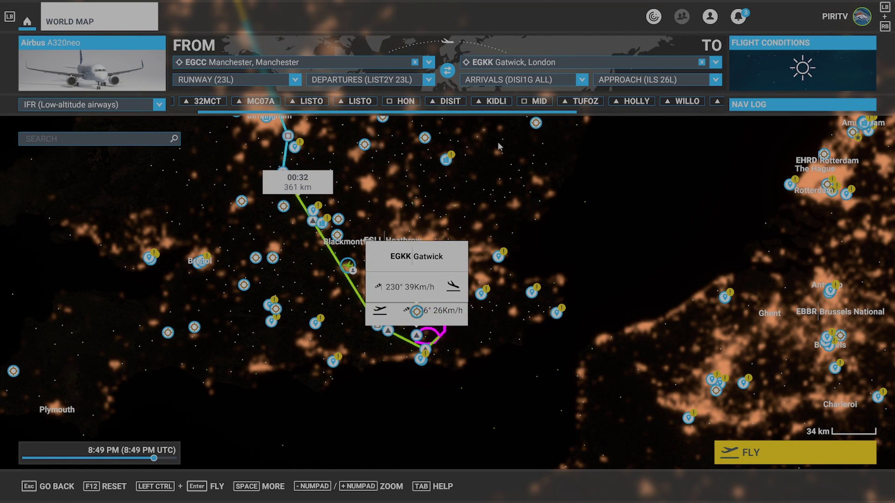
scroll(517, 317, "up", 4)
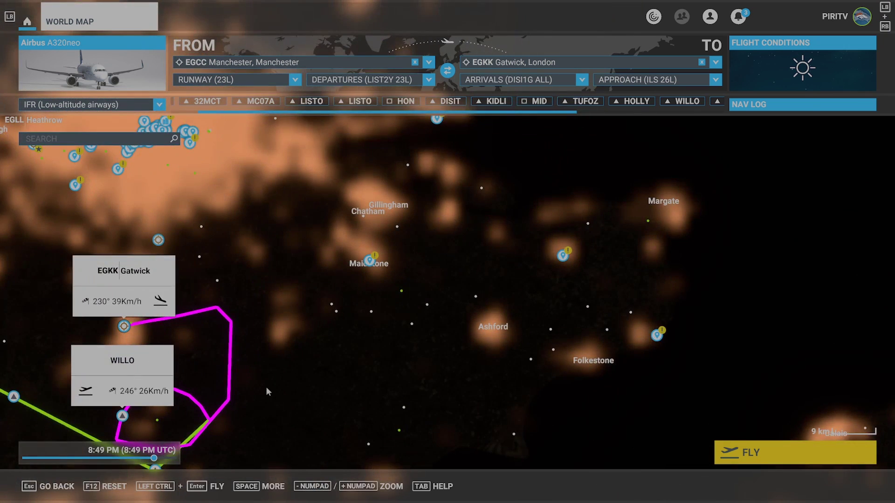
left_click_drag(275, 392, 404, 306)
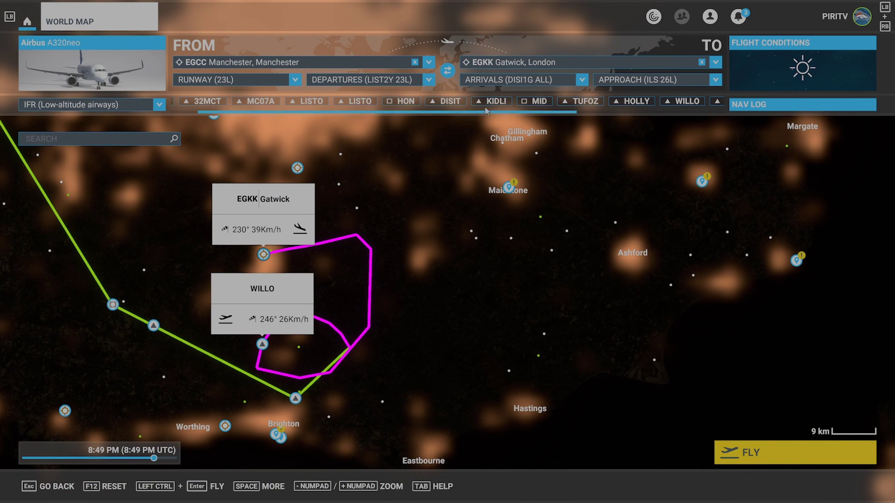
left_click(506, 79)
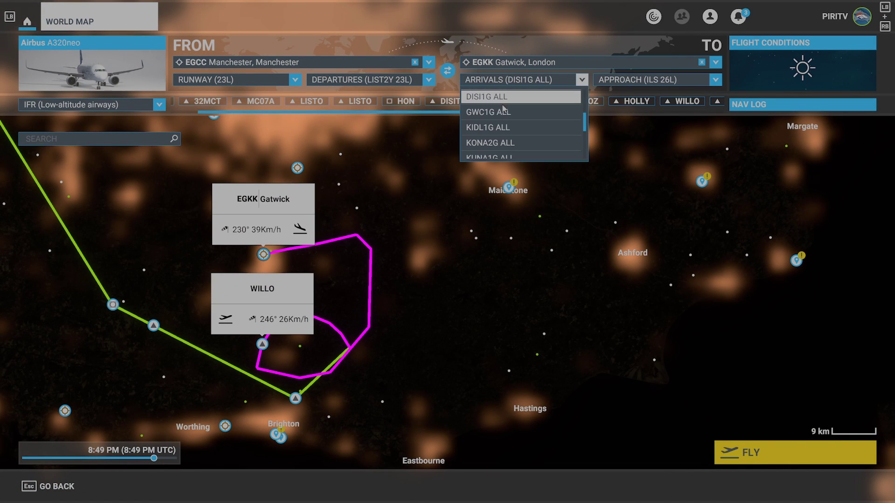
left_click(506, 130)
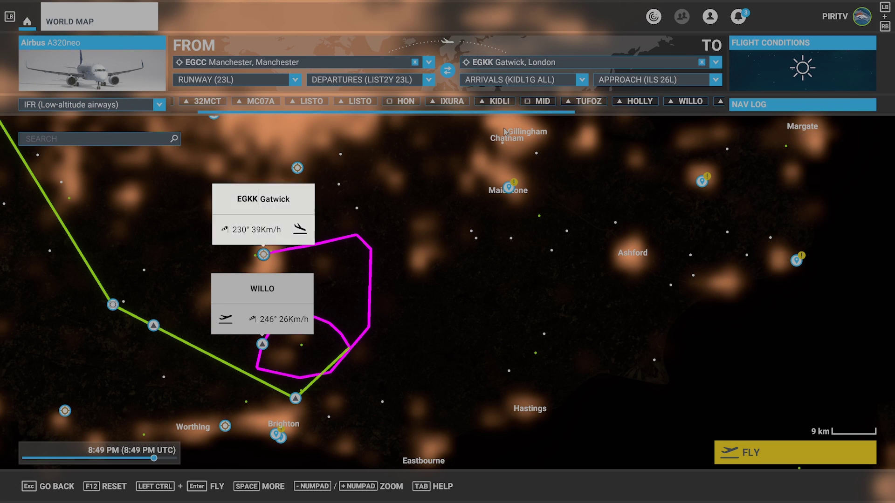
Set Gatwick's arrival to TEBR2G ALL and examine the whole route from Manchester on the map
left_click(515, 84)
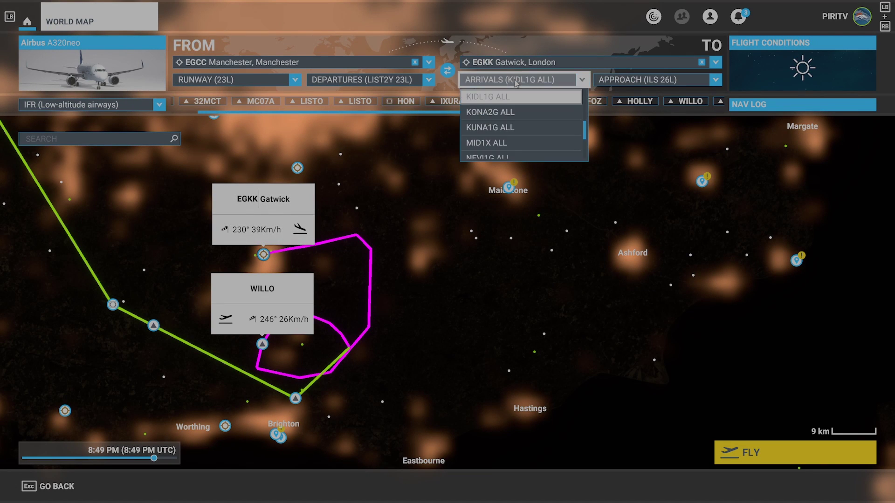
scroll(518, 126, "down", 3)
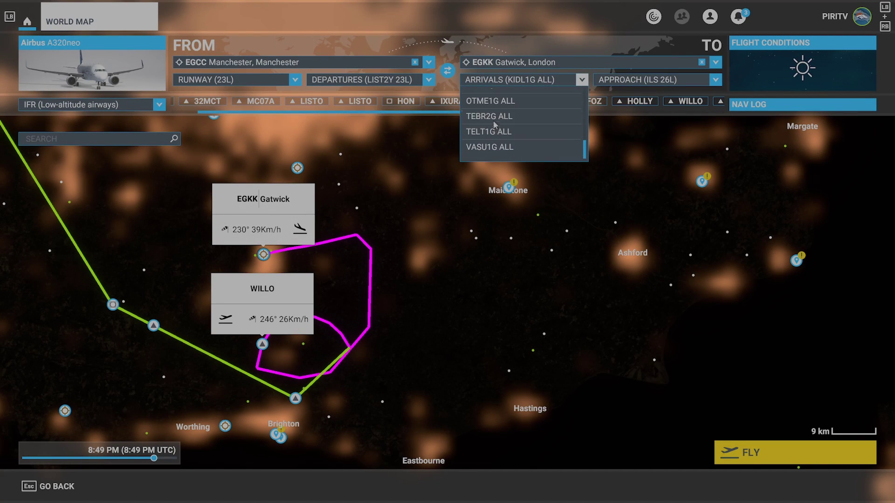
left_click(495, 123)
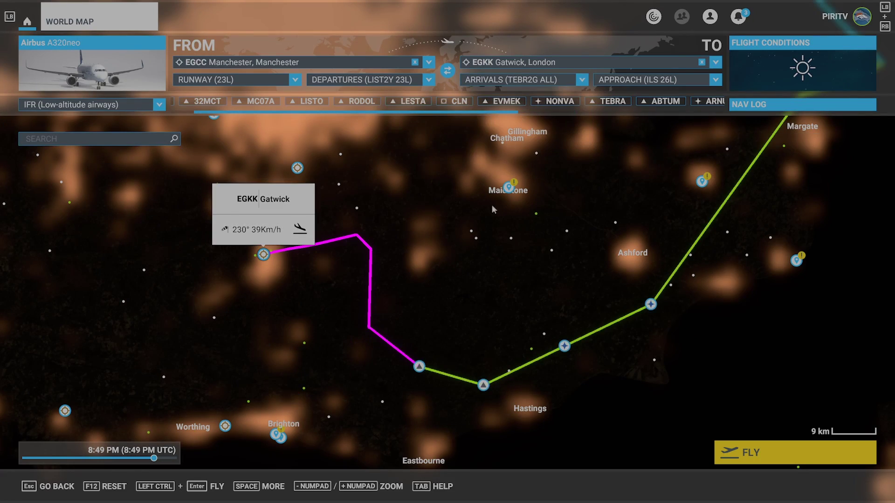
scroll(482, 259, "down", 3)
scroll(482, 259, "down", 5)
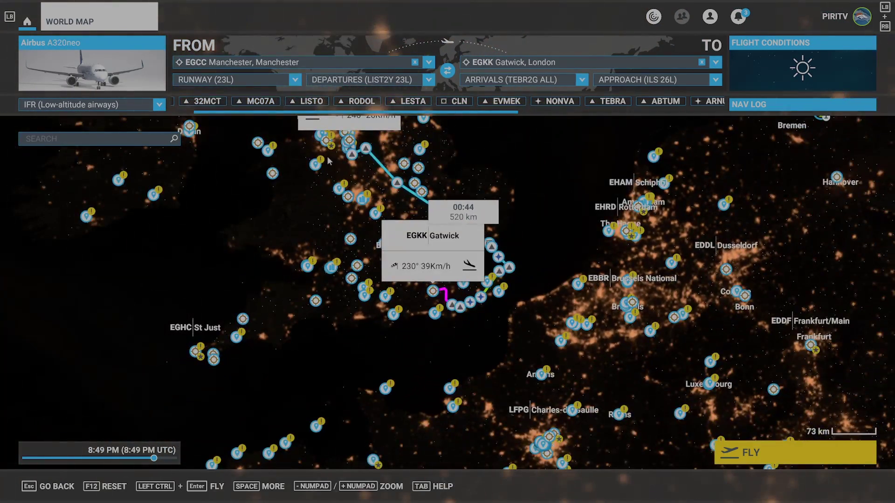
left_click_drag(329, 160, 364, 235)
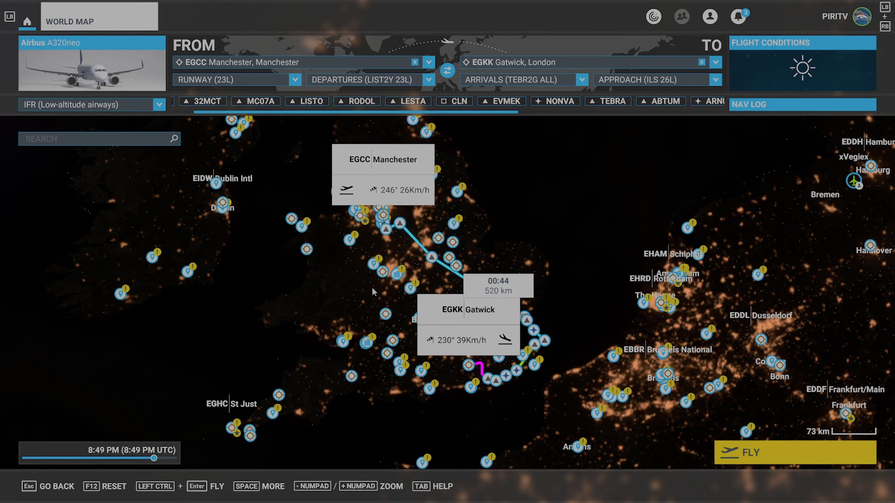